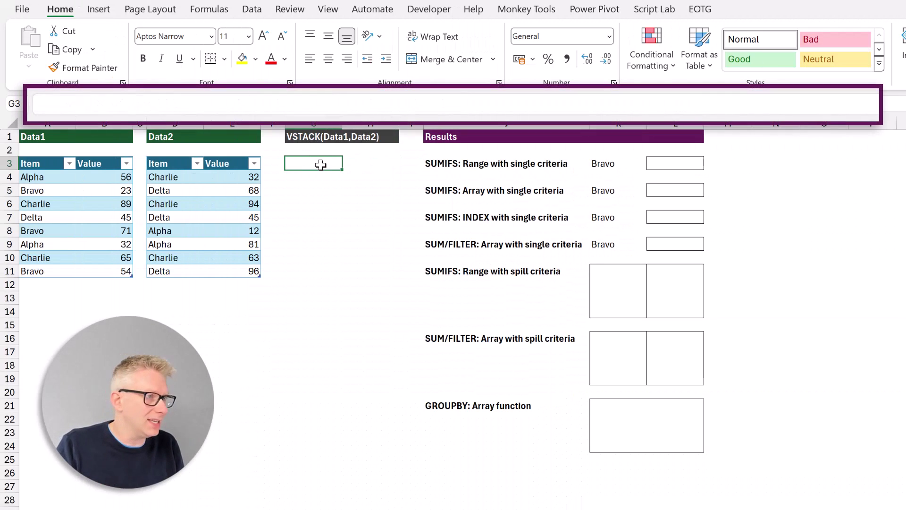
Enter =VSTACK(Data1,Data2) in G3, spilling all 16 Item/Value rows through G3:H18.
text(=VSTACK()
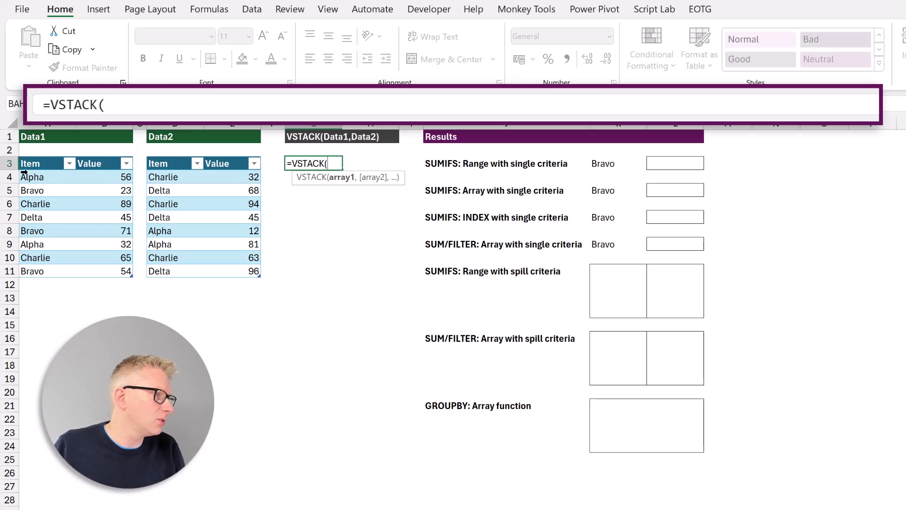
click(17, 152)
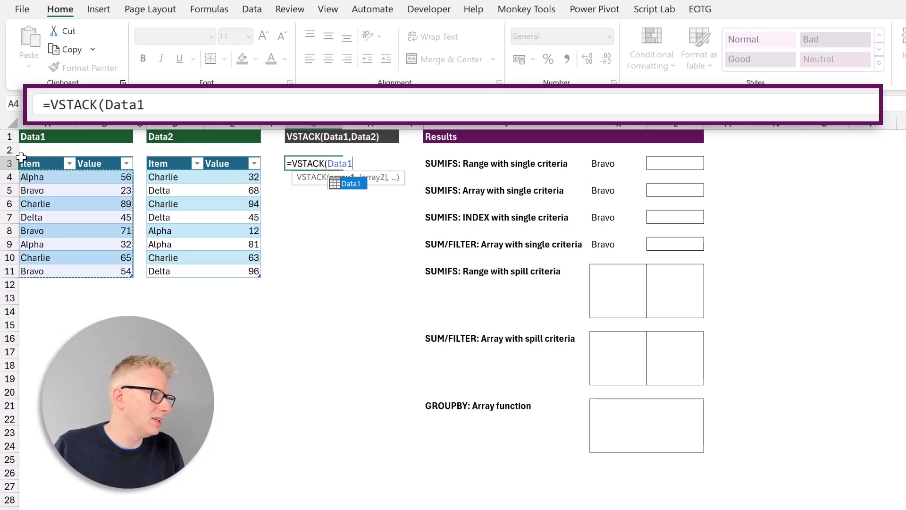
text(,)
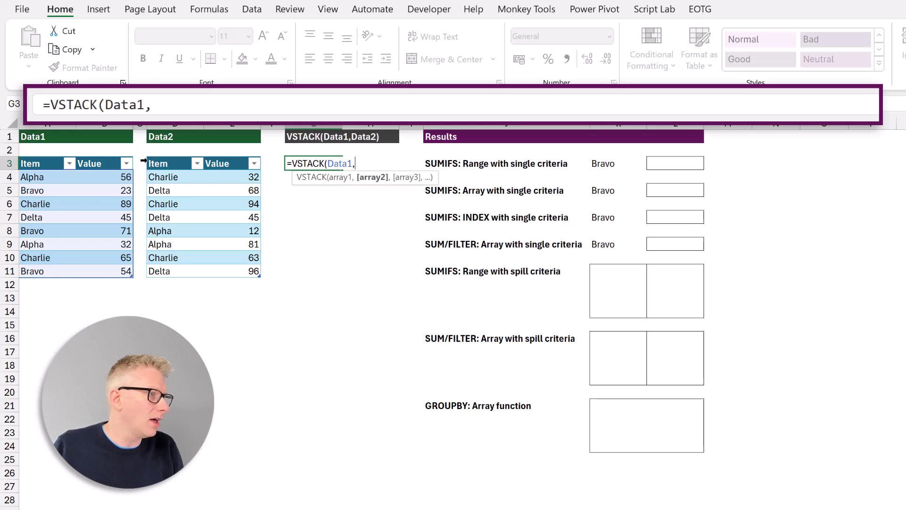
click(147, 155)
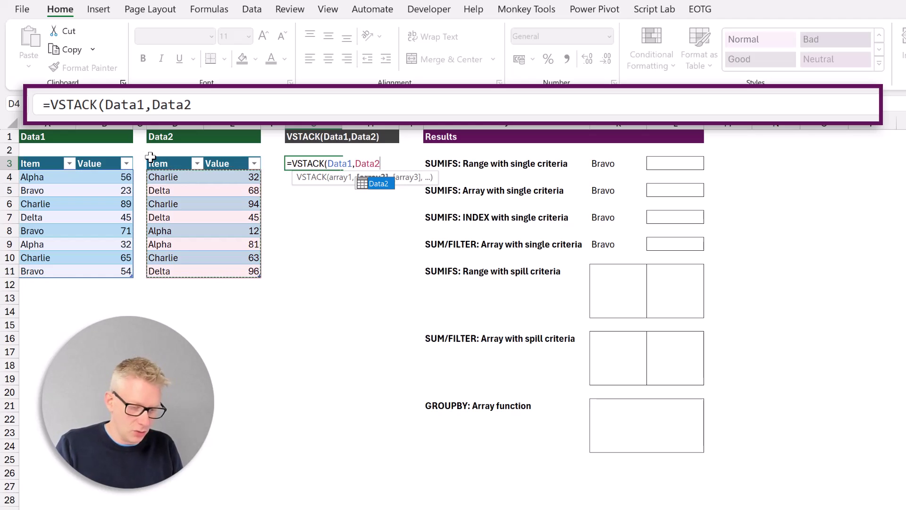
text())
key(Return)
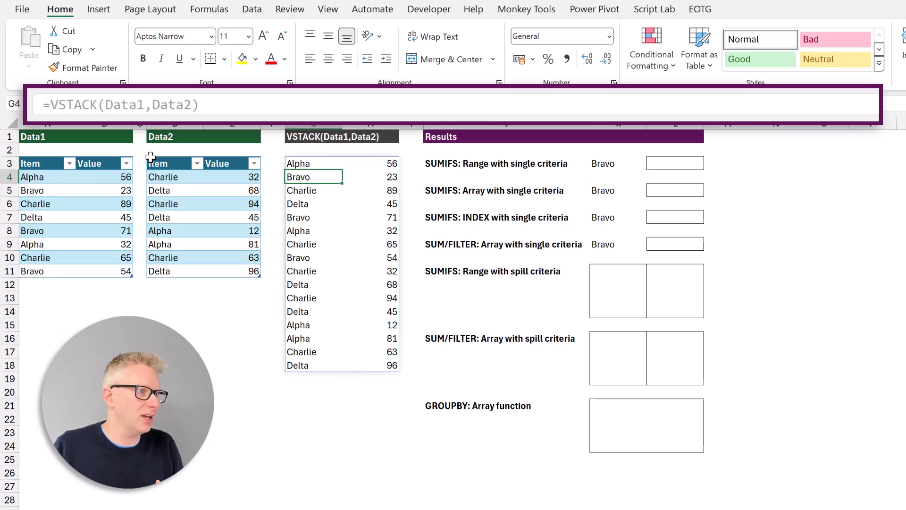
drag(300, 164, 380, 364)
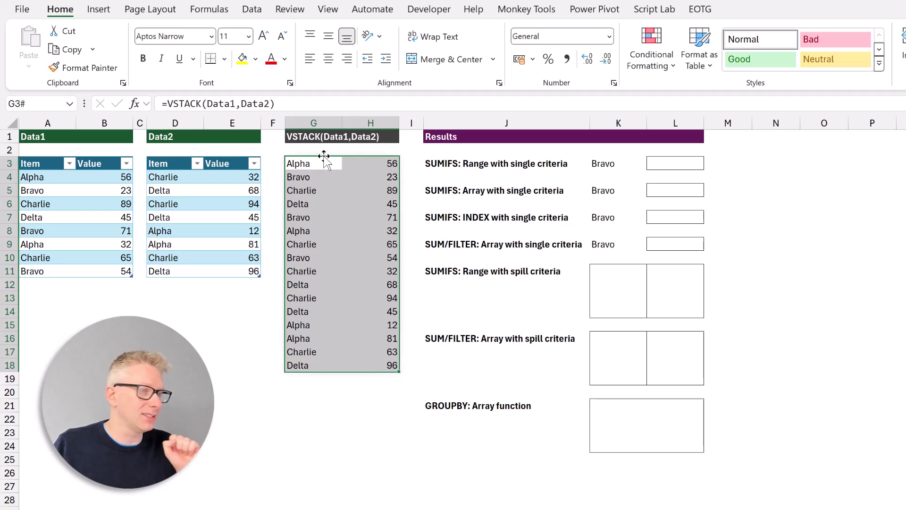
Enter =SUMIFS(H3:H18,G3:G18,K3) in L3, returning 148 for Bravo.
click(663, 163)
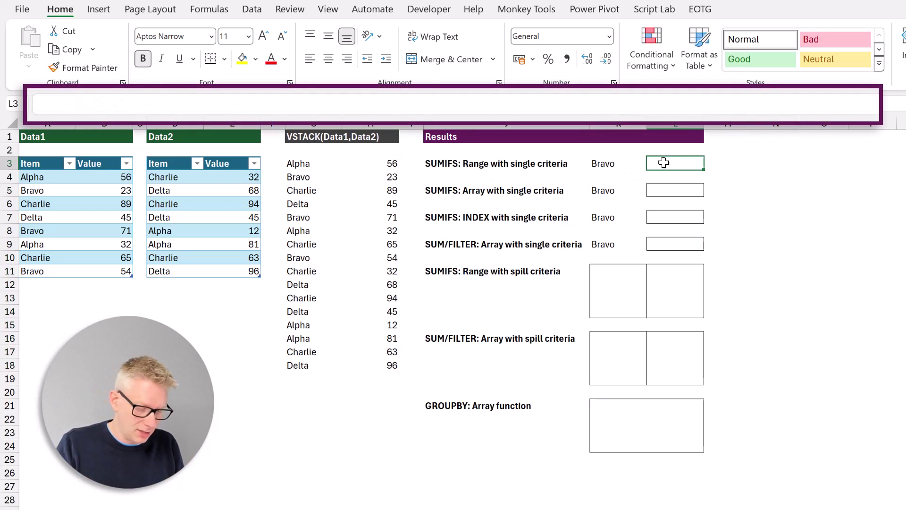
text(=SUMIFS()
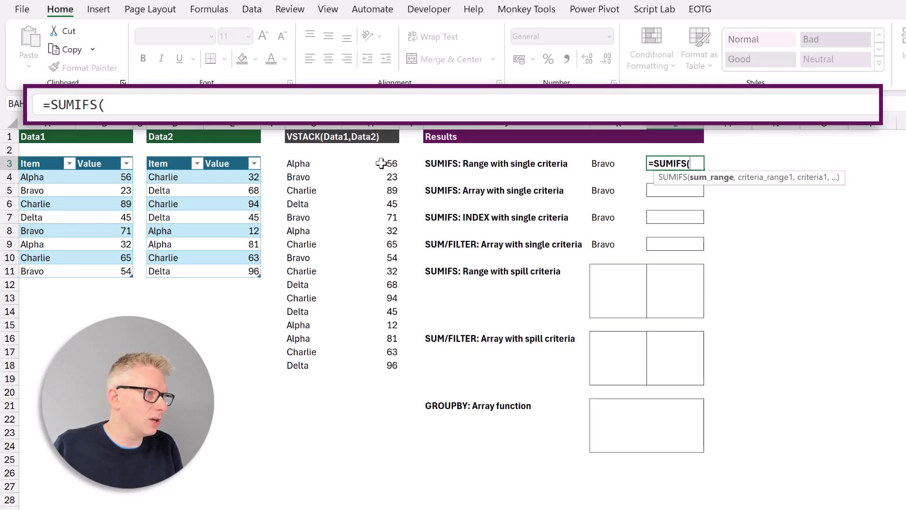
drag(382, 164, 390, 364)
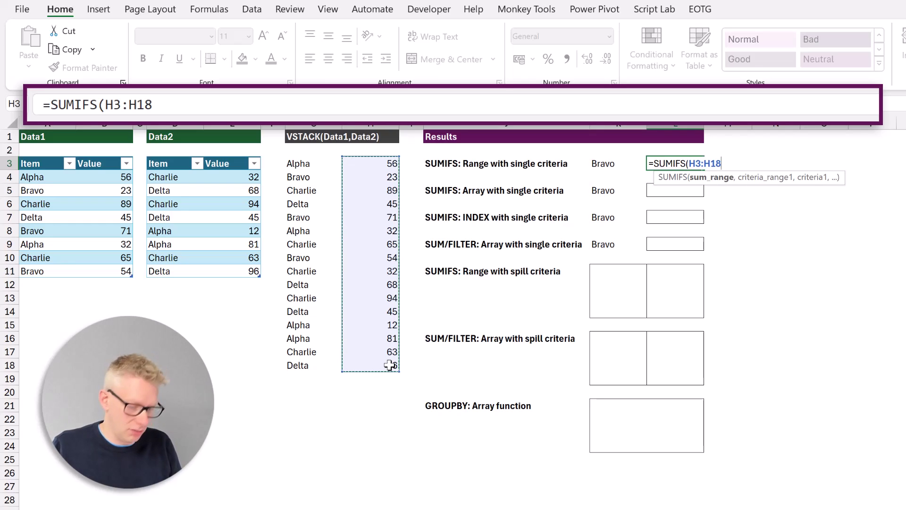
text(,)
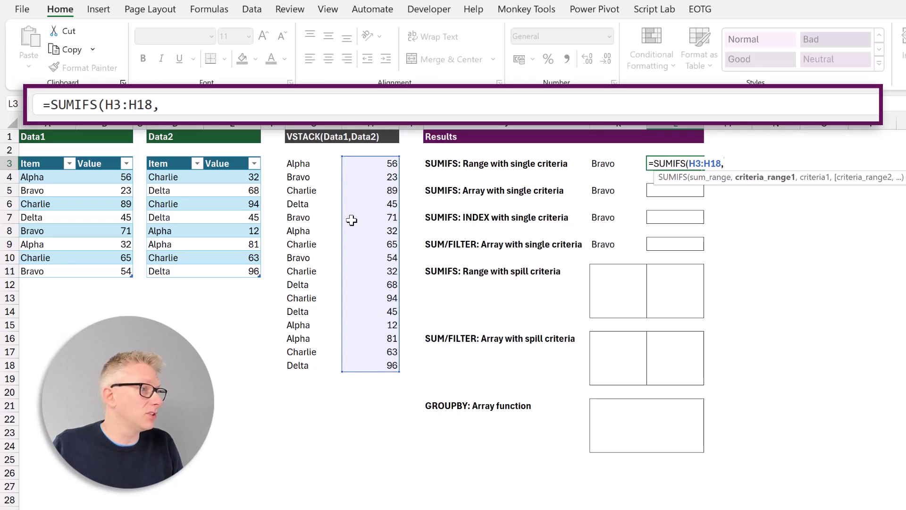
drag(302, 164, 308, 366)
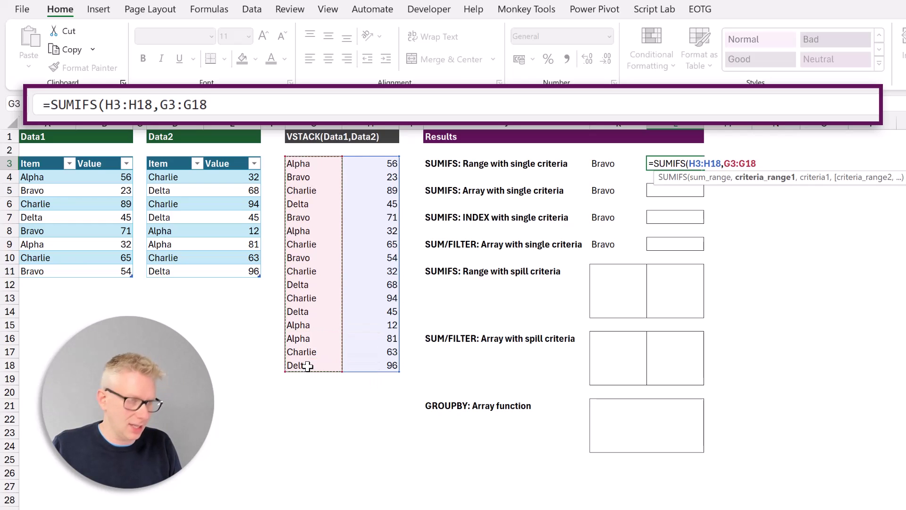
text(,)
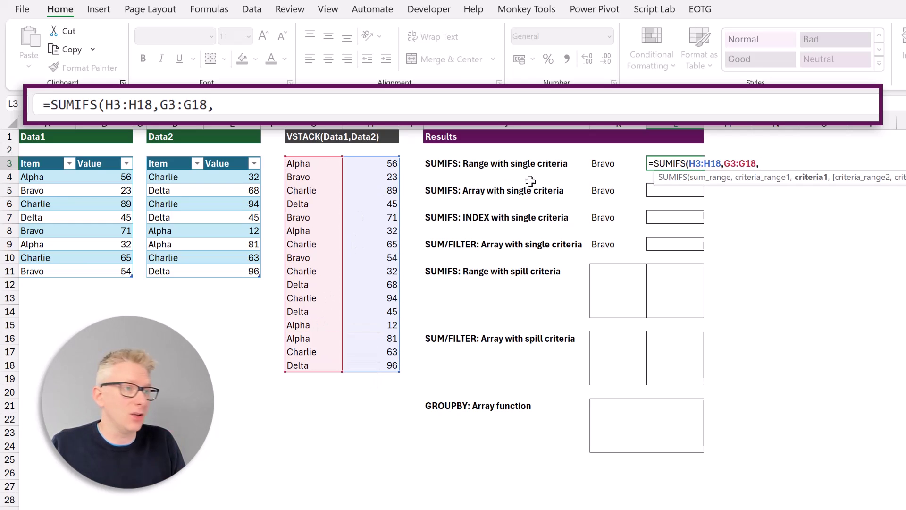
click(606, 161)
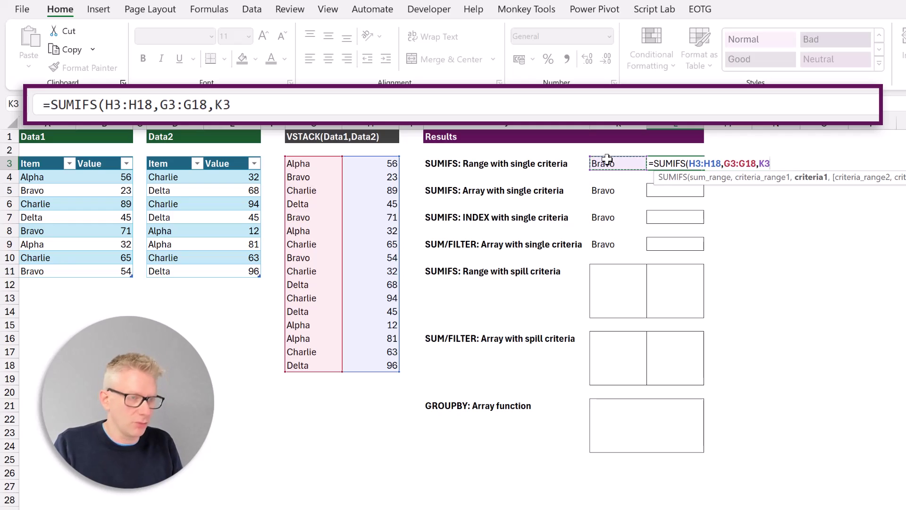
key(Return)
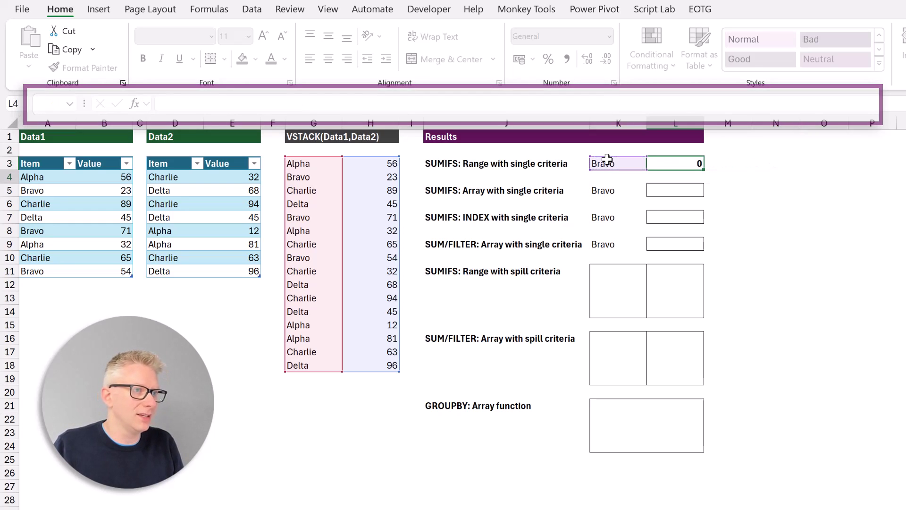
click(663, 164)
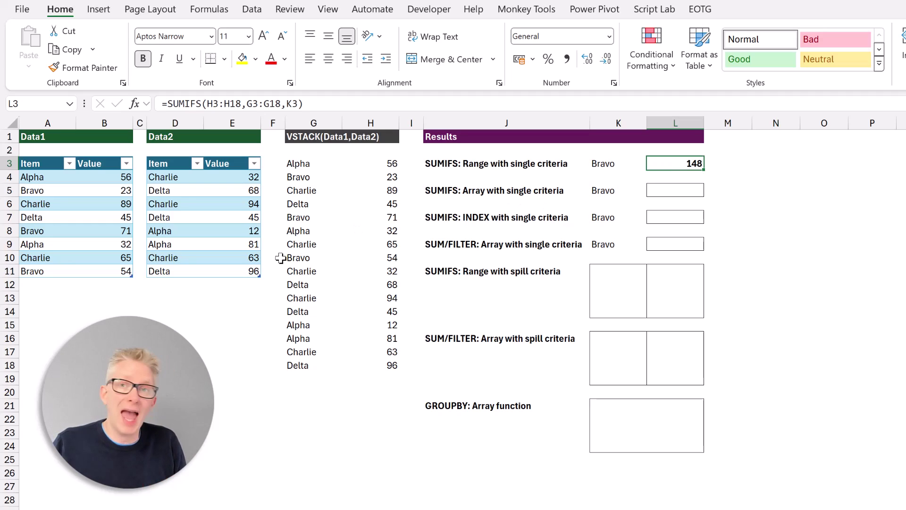
click(180, 282)
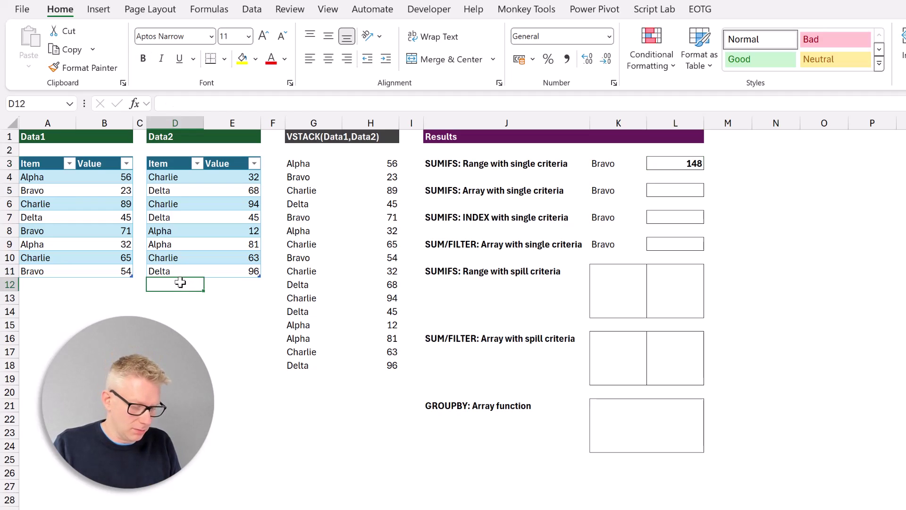
text(Bravo)
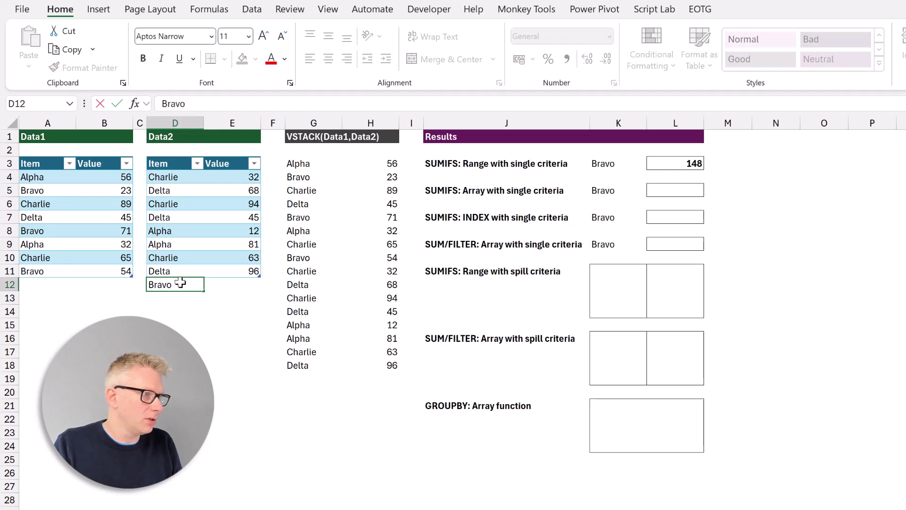
key(Tab)
text(5000)
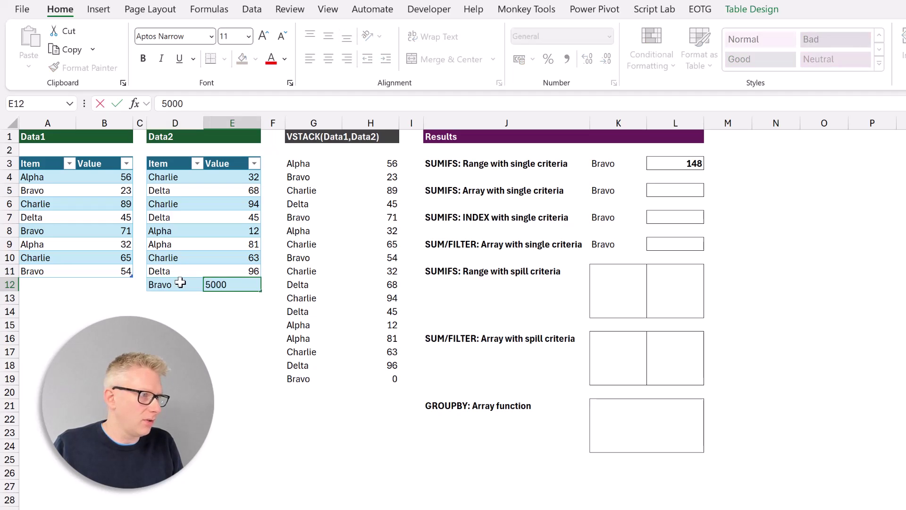
key(Return)
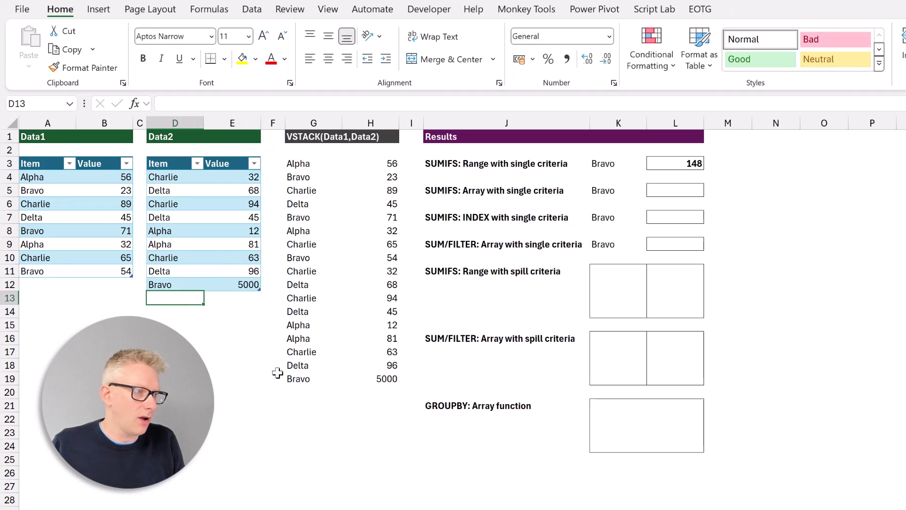
click(384, 379)
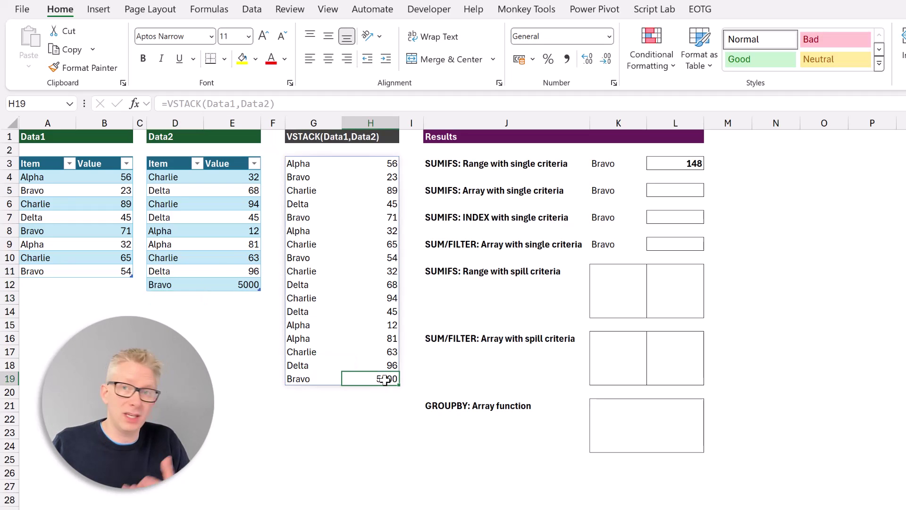
double_click(682, 164)
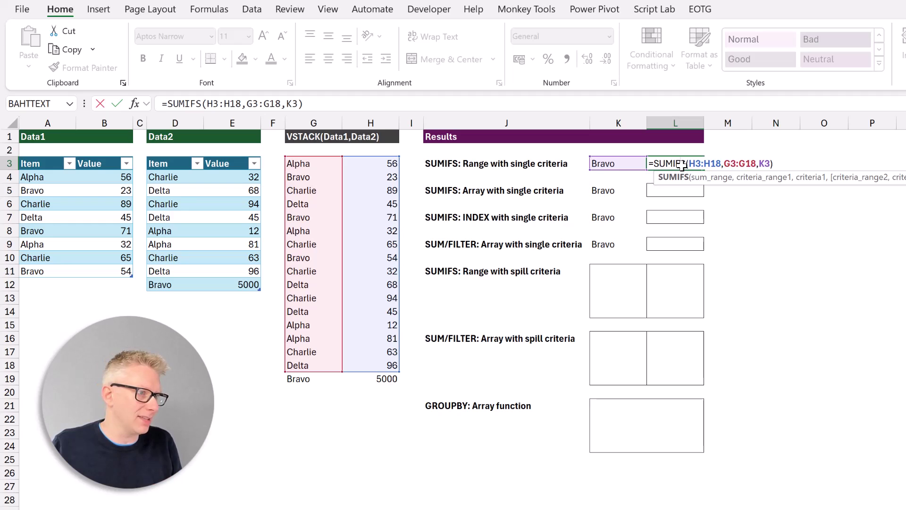
key(Escape)
key(ctrl+z)
key(ctrl+z)
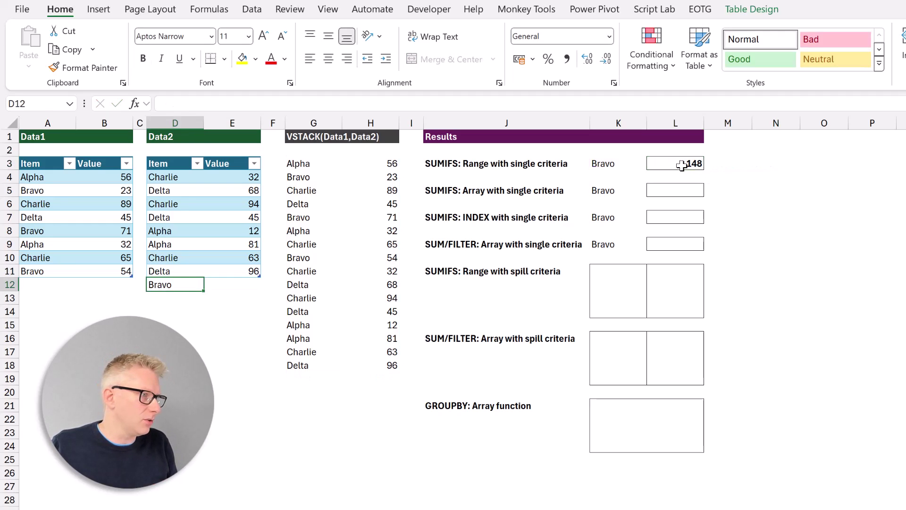
key(ctrl+z)
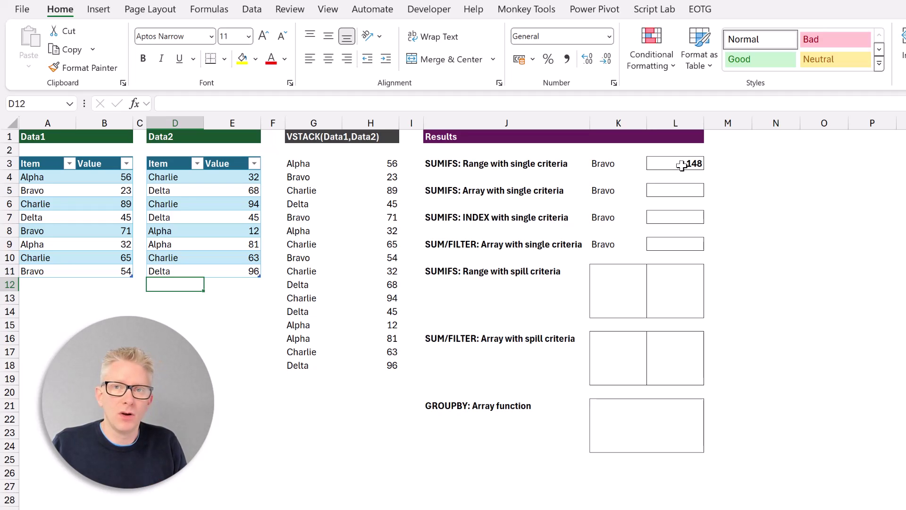
click(740, 191)
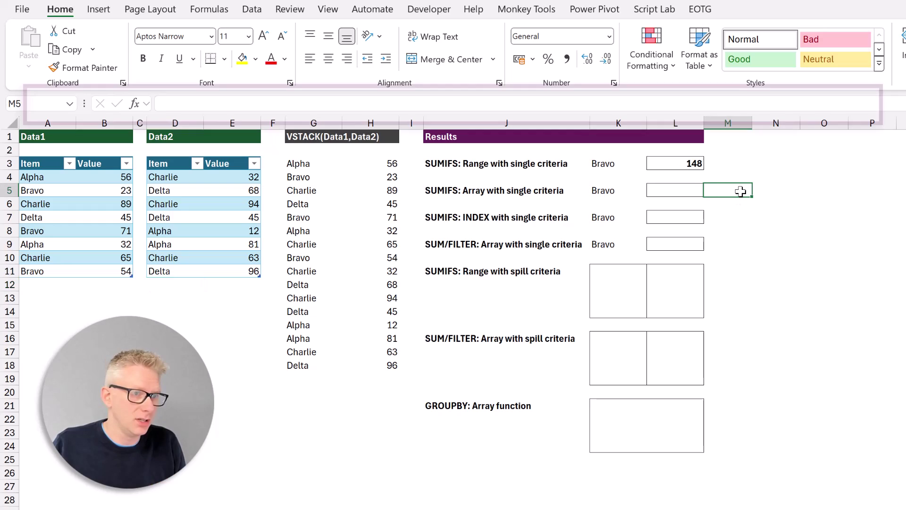
text(=C)
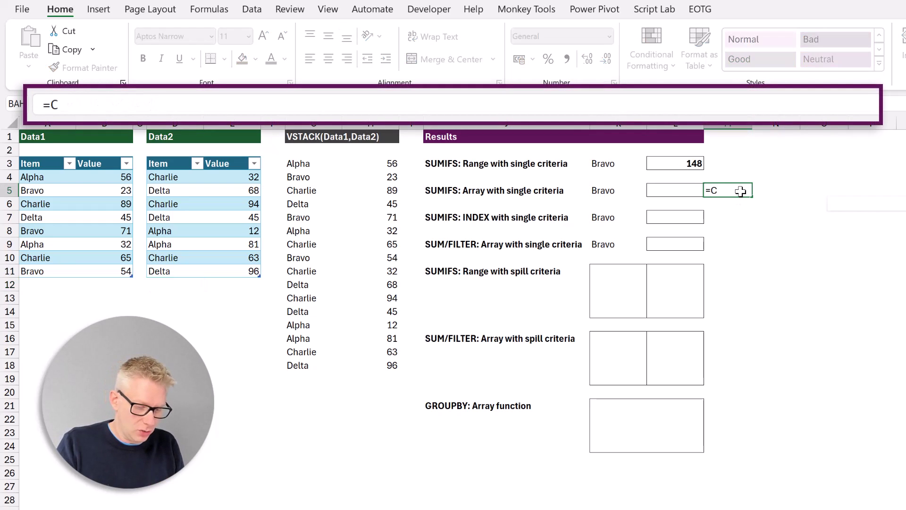
text(HOOSECOLS()
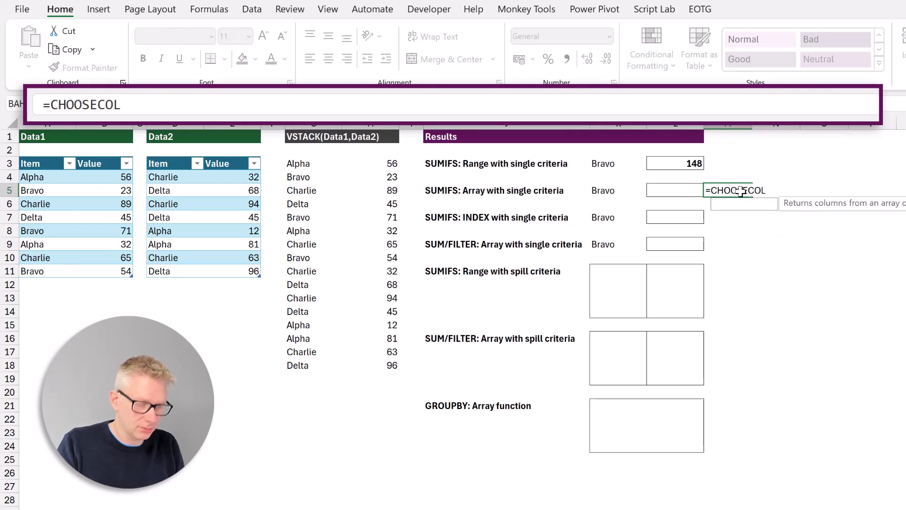
click(298, 162)
text(#)
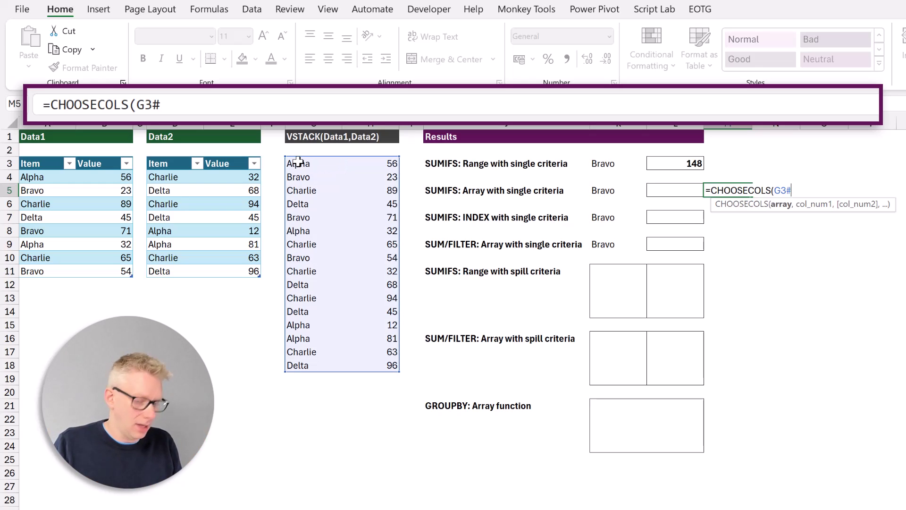
text(,1)
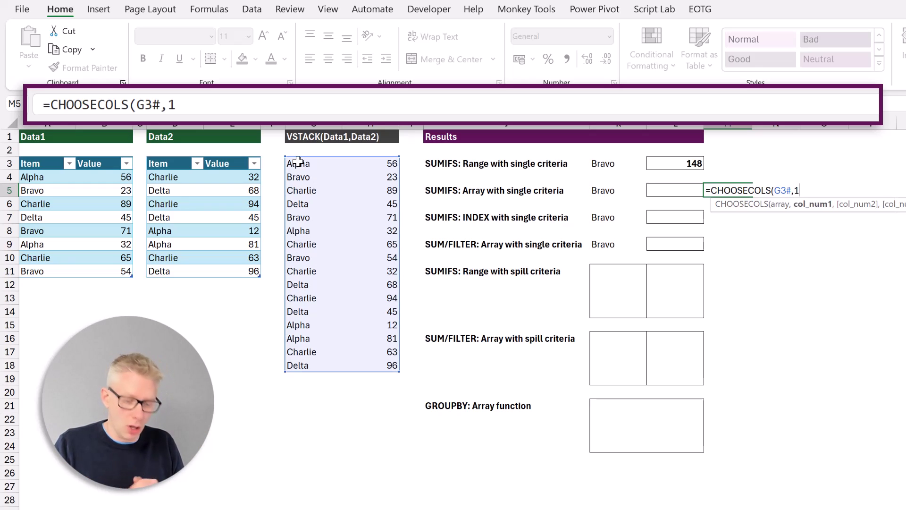
text())
key(Return)
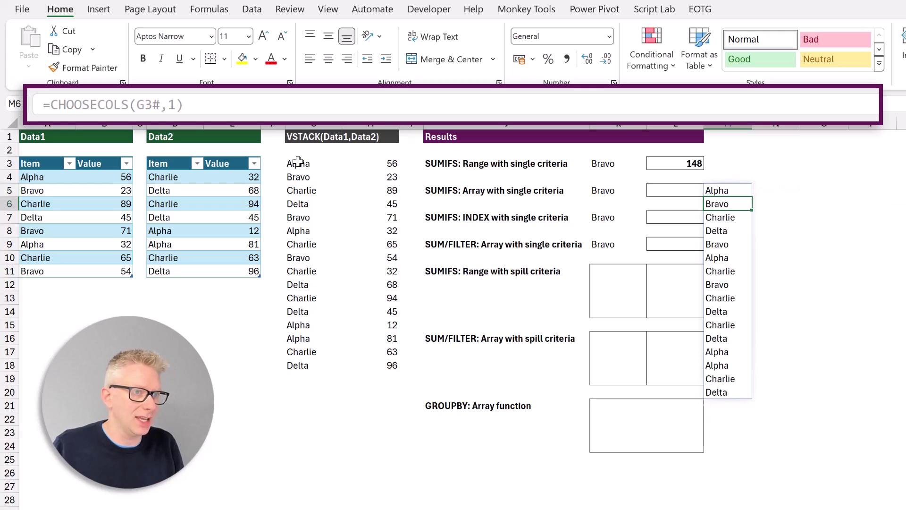
click(724, 188)
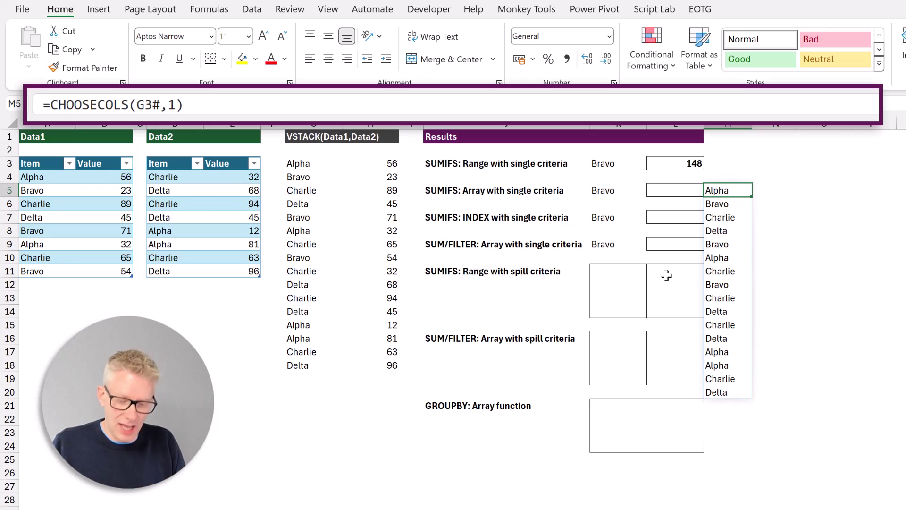
key(Delete)
Try =SUMIFS(CHOOSECOLS(G3#,2),CHOOSECOLS(G3#,1),K5) in L5 and dismiss Excel's problem-formula error.
click(695, 192)
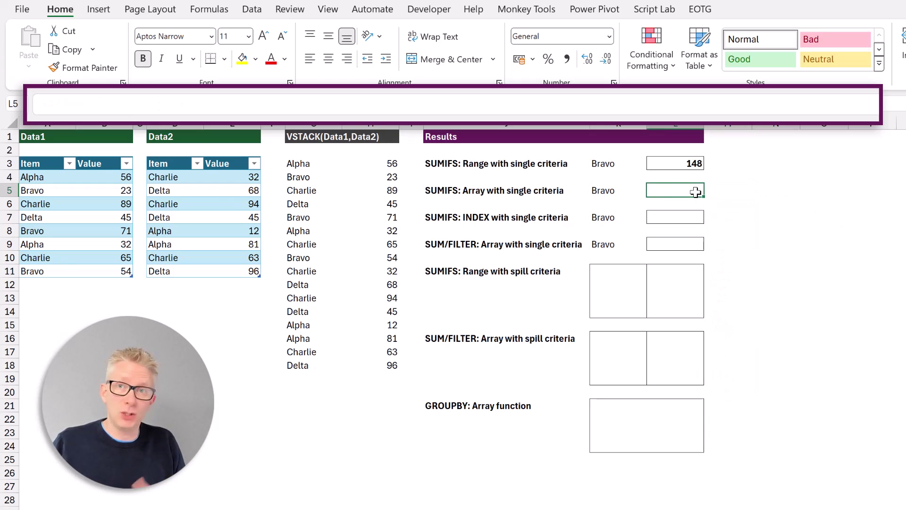
text(=S)
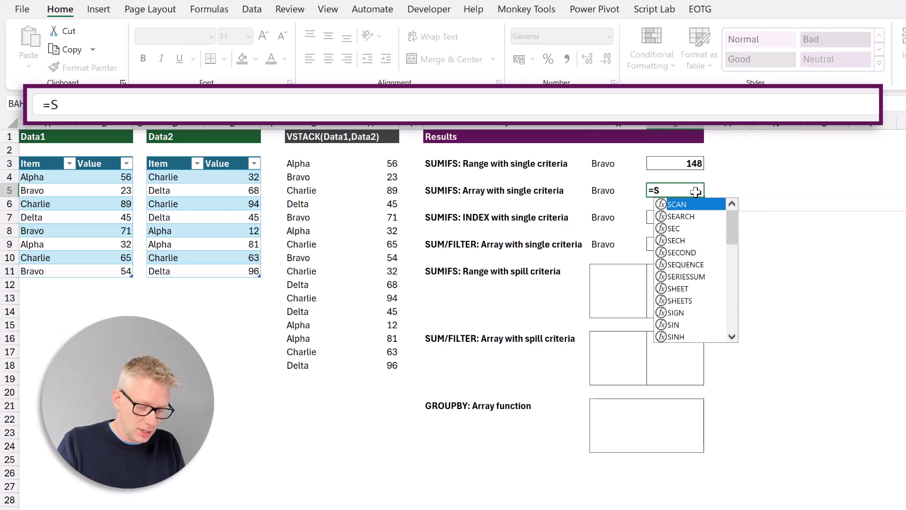
text(UMIFS()
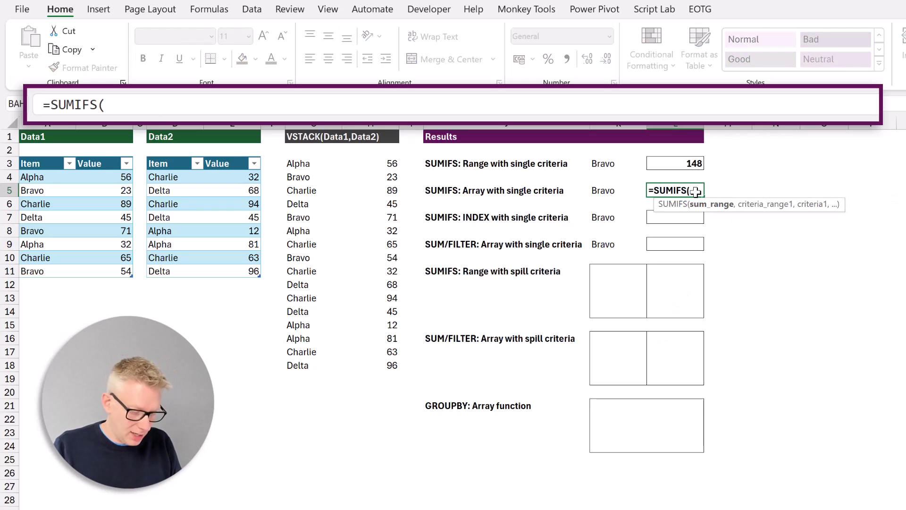
text(CHOOSE)
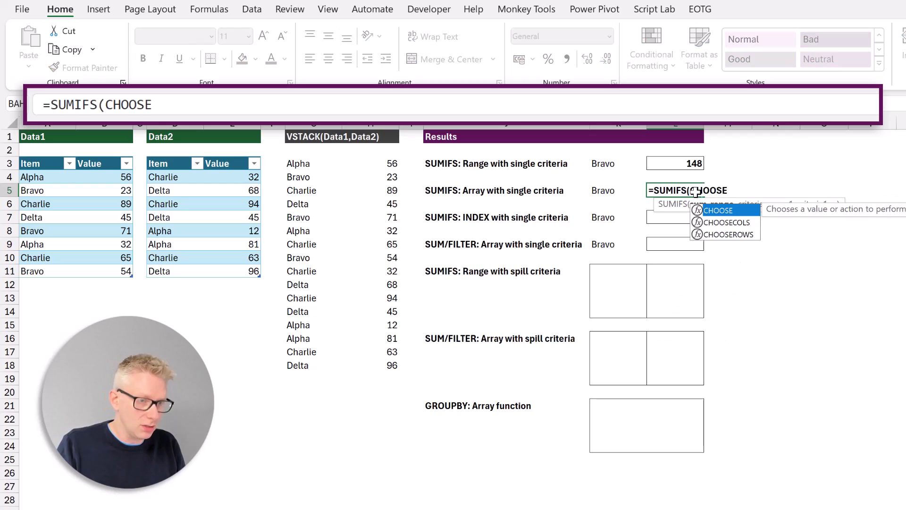
text(COLS()
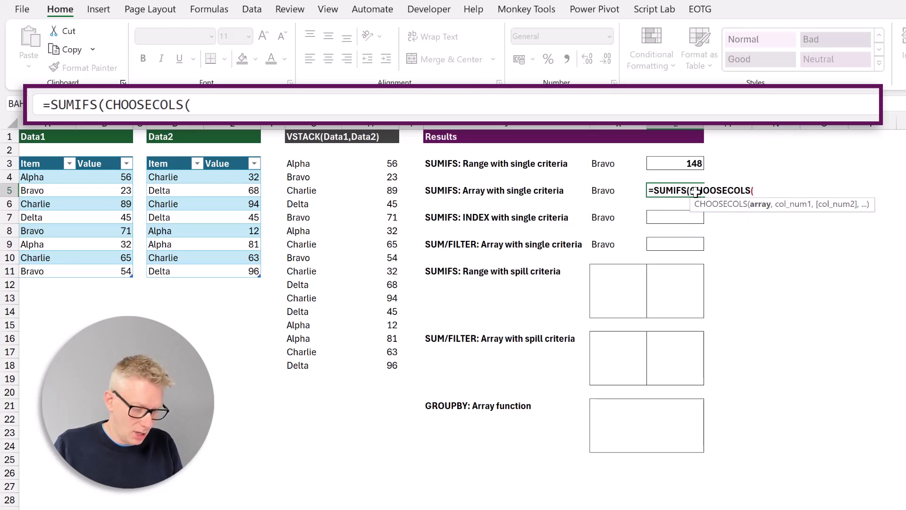
text(G3#)
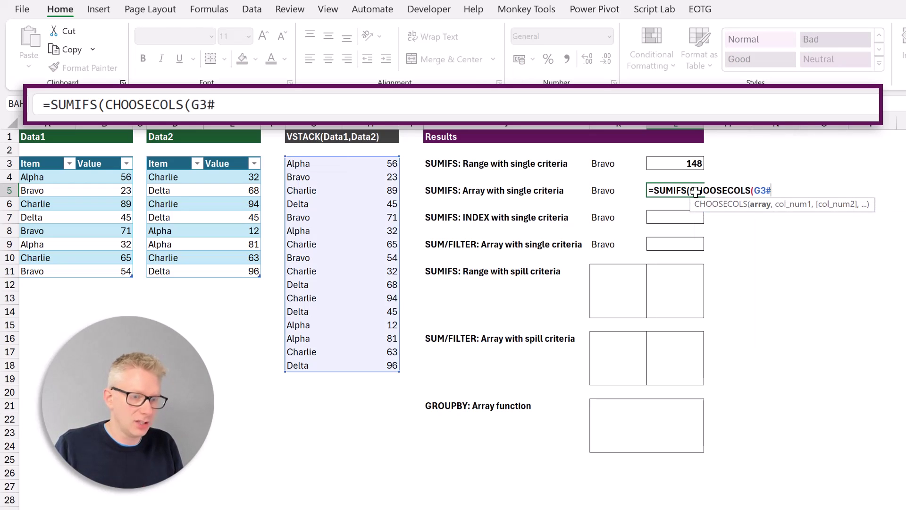
text(,)
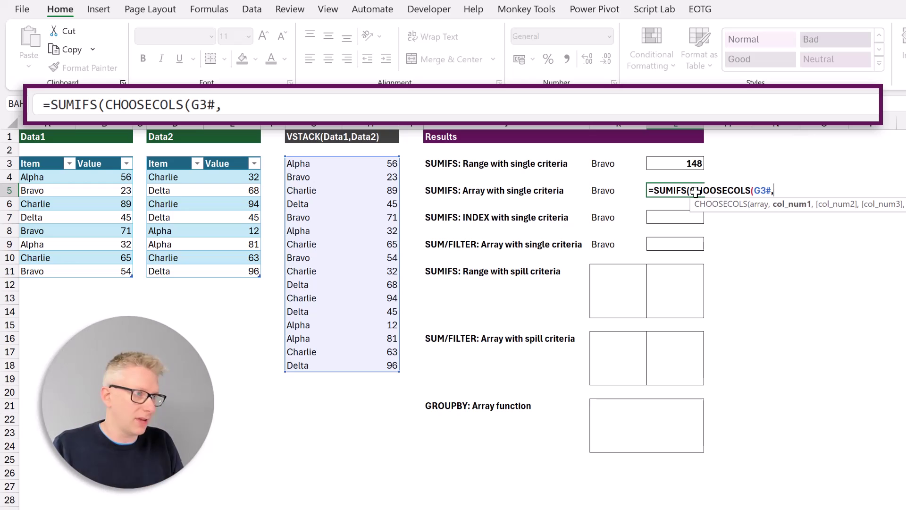
text(2)
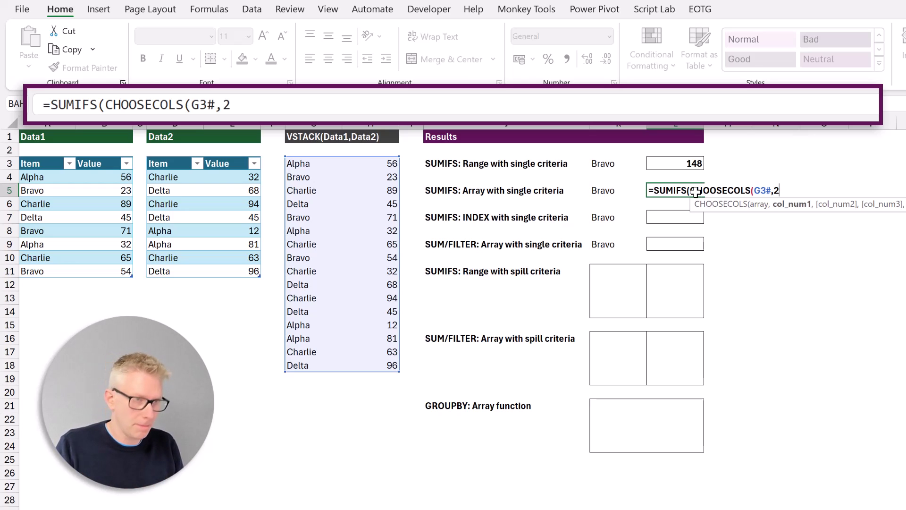
text())
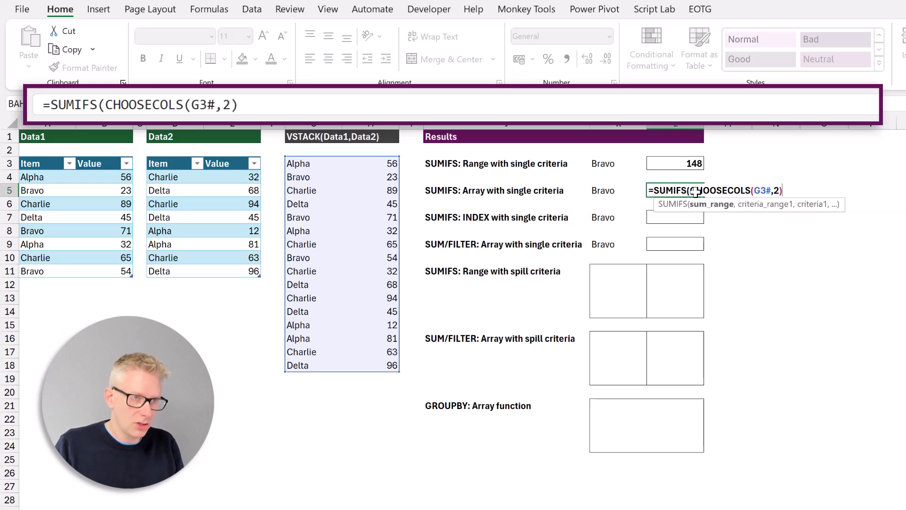
text(,)
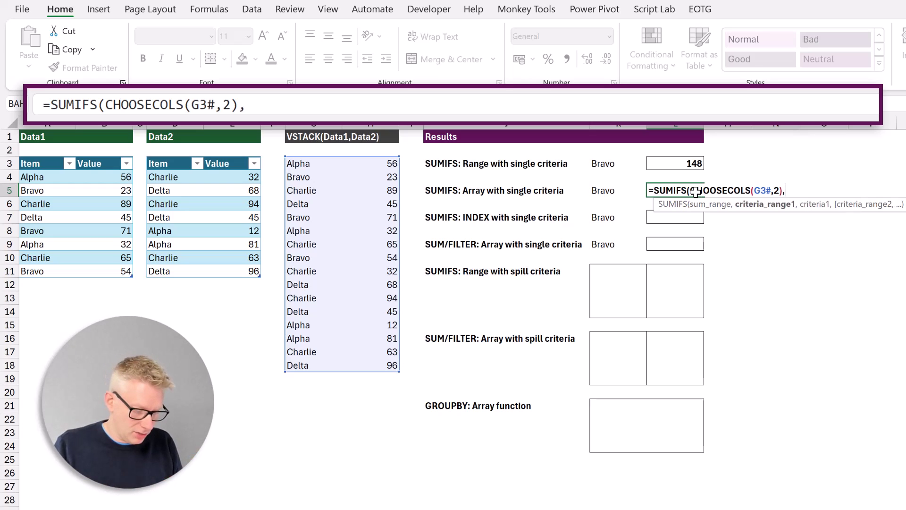
text(CHOOSE)
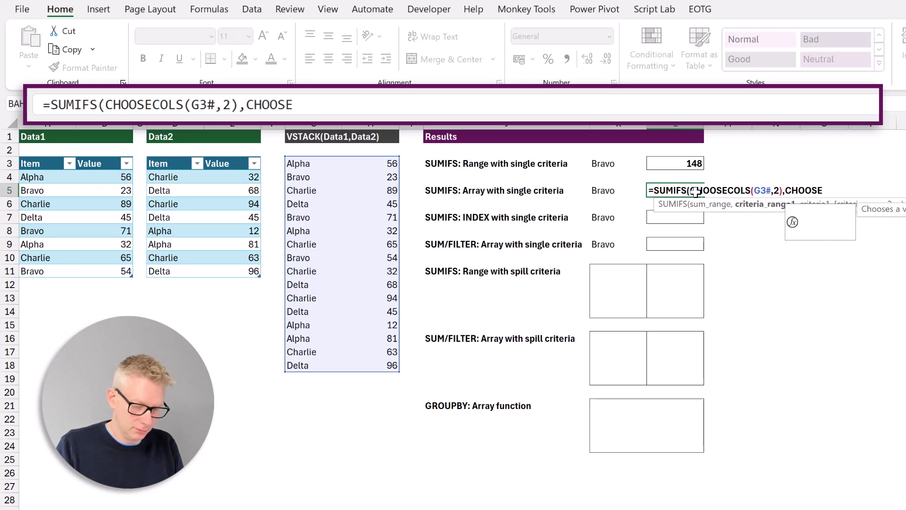
text(COLS()
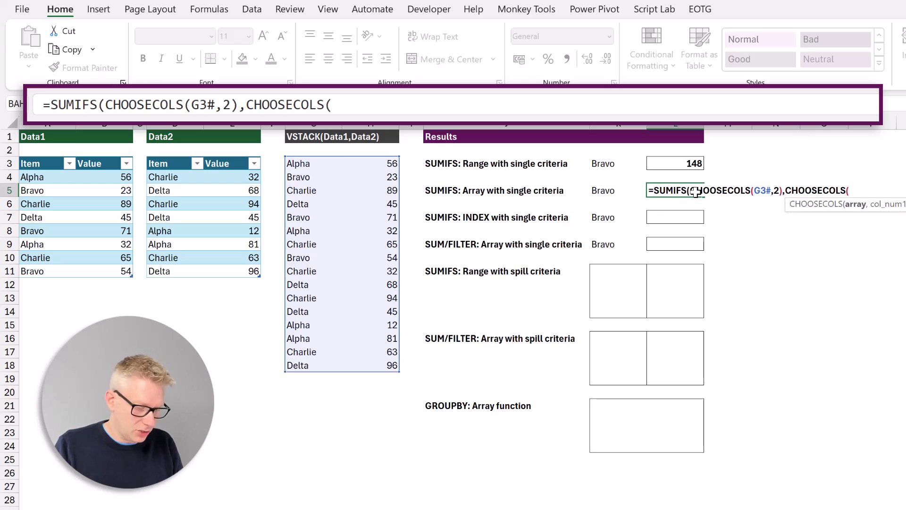
text(G3#)
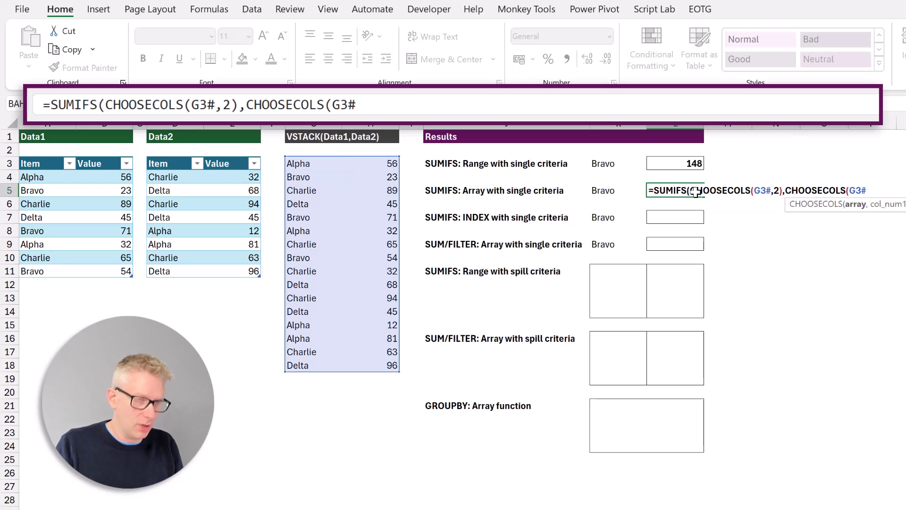
text(,1)
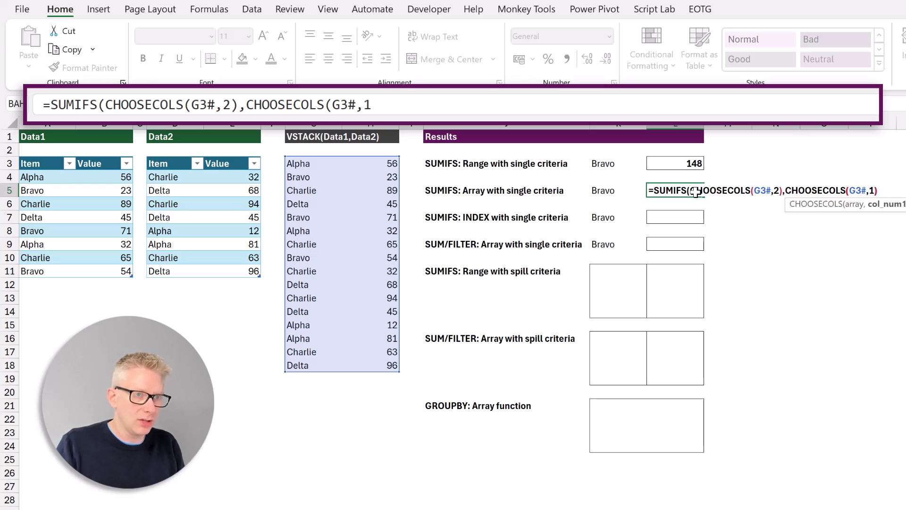
text(),)
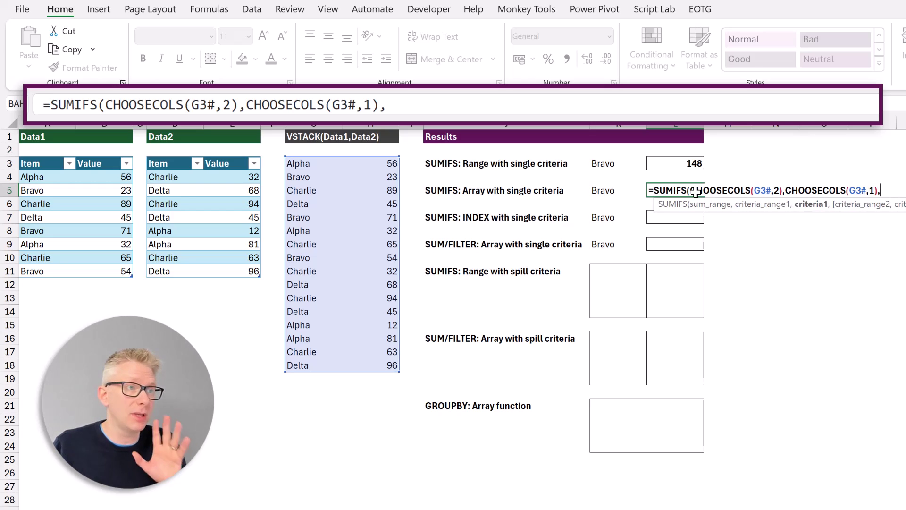
click(622, 193)
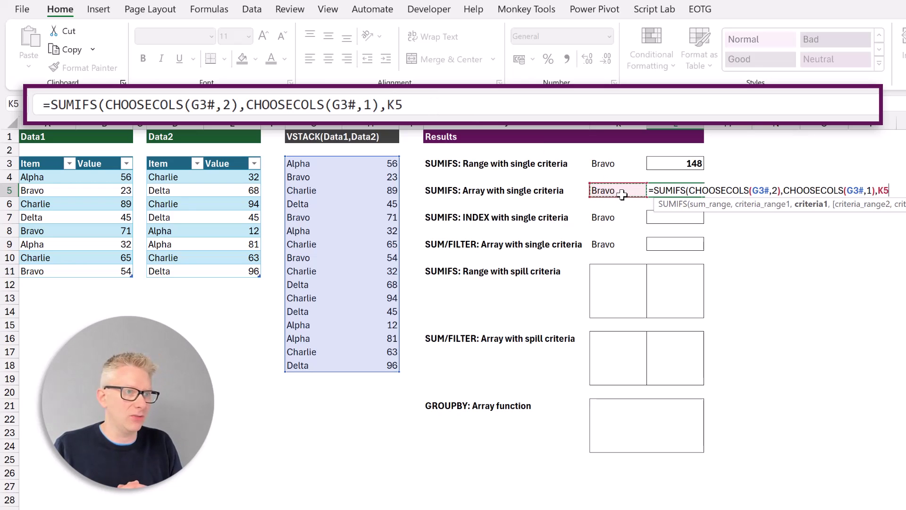
text())
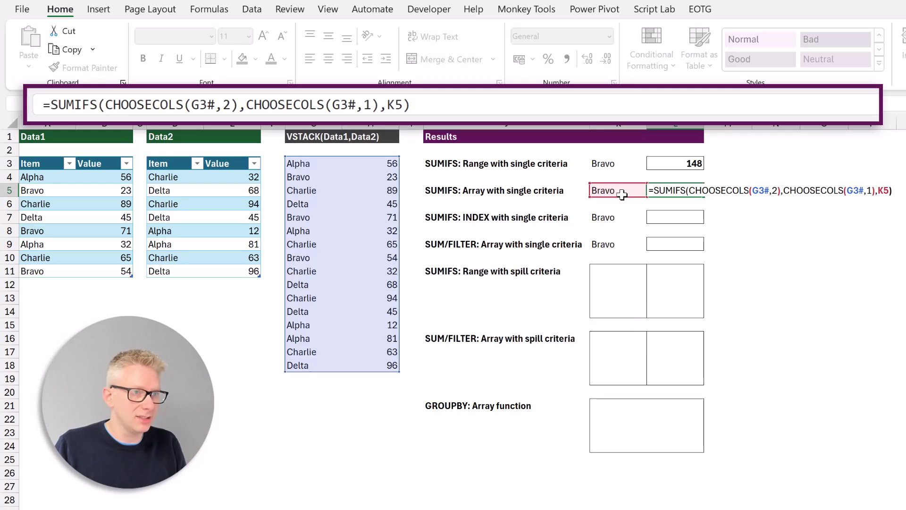
key(Return)
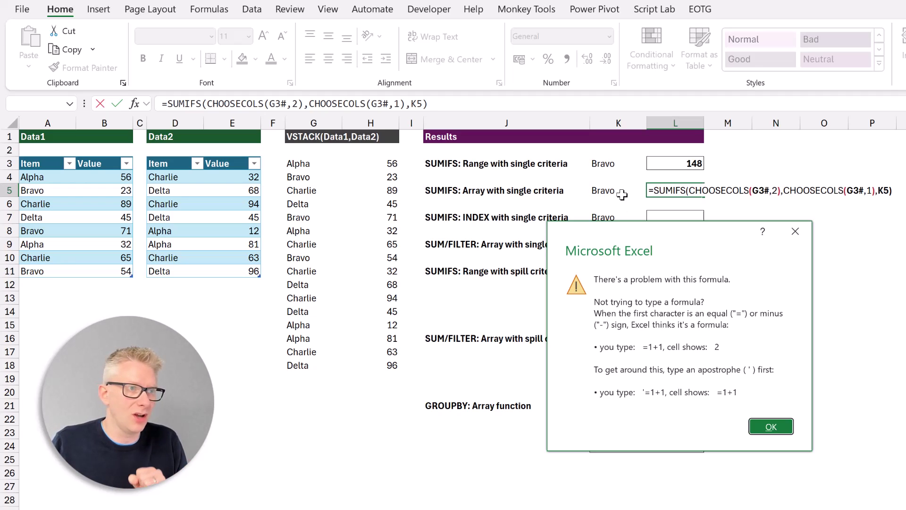
click(770, 427)
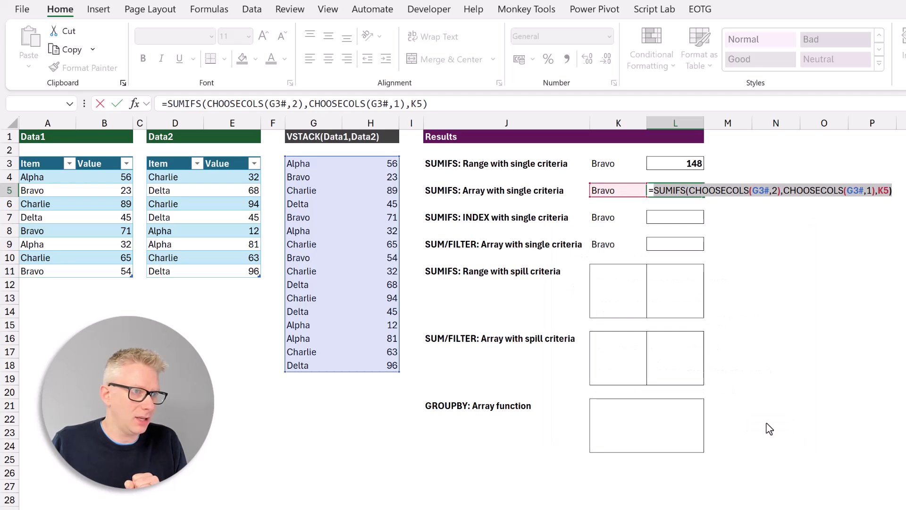
Inspect the L5 SUMIFS in Function Arguments, reviewing the Criteria_range1 explanation.
click(134, 104)
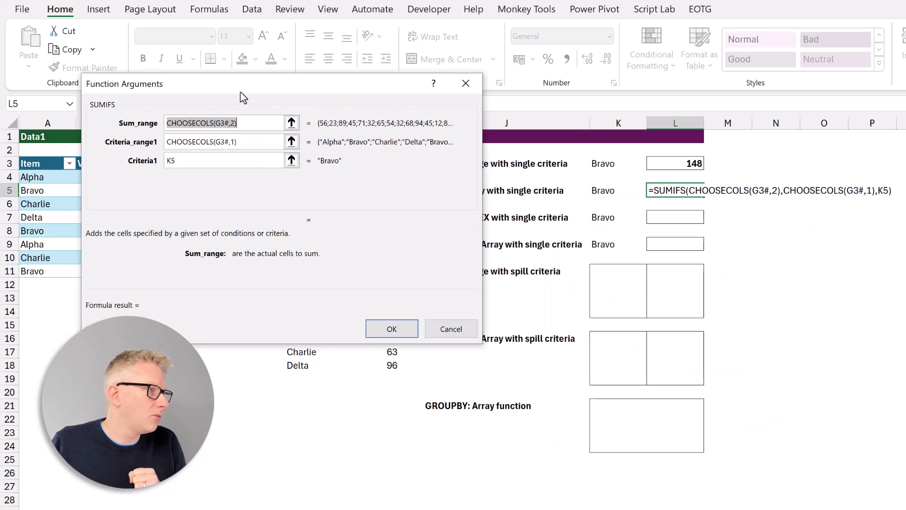
drag(239, 91, 280, 159)
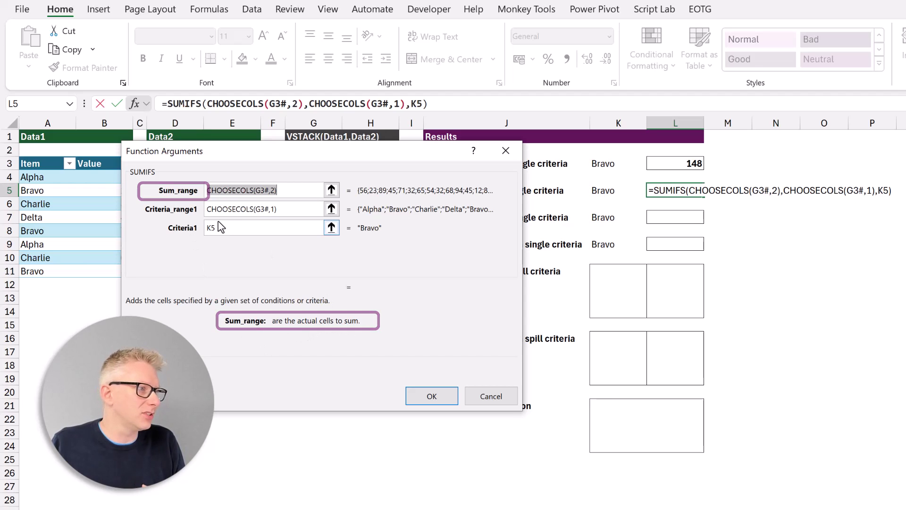
click(208, 209)
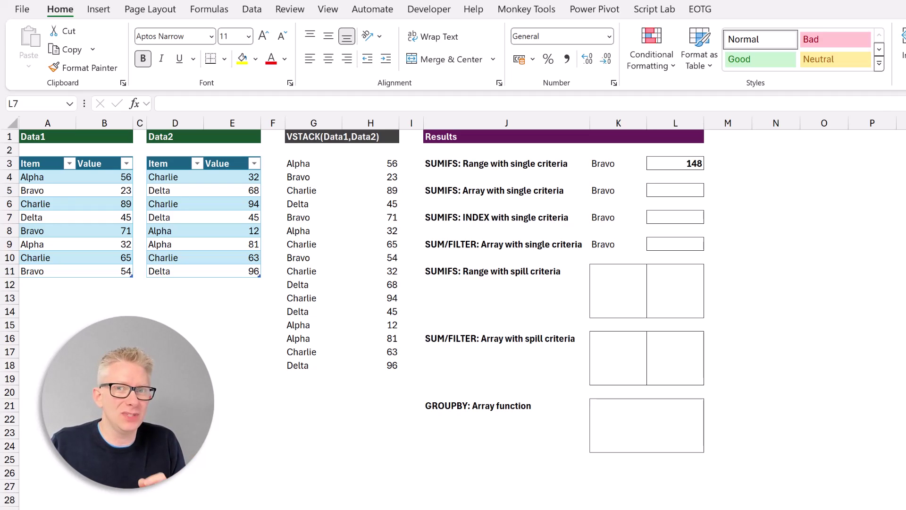
Enter =SUMIFS(INDEX(G3#,0,2),INDEX(G3#,0,1),K7) in L7, totalling Bravo to 148.
click(675, 215)
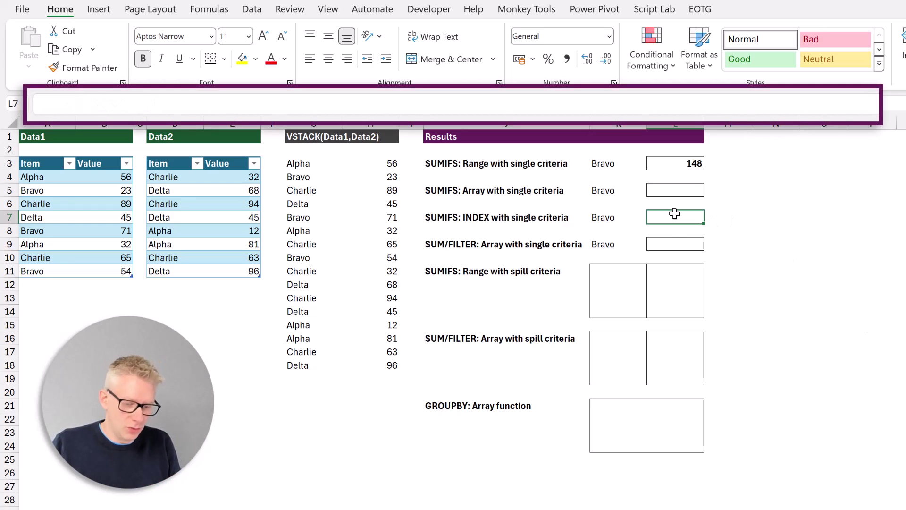
text(=SUMI)
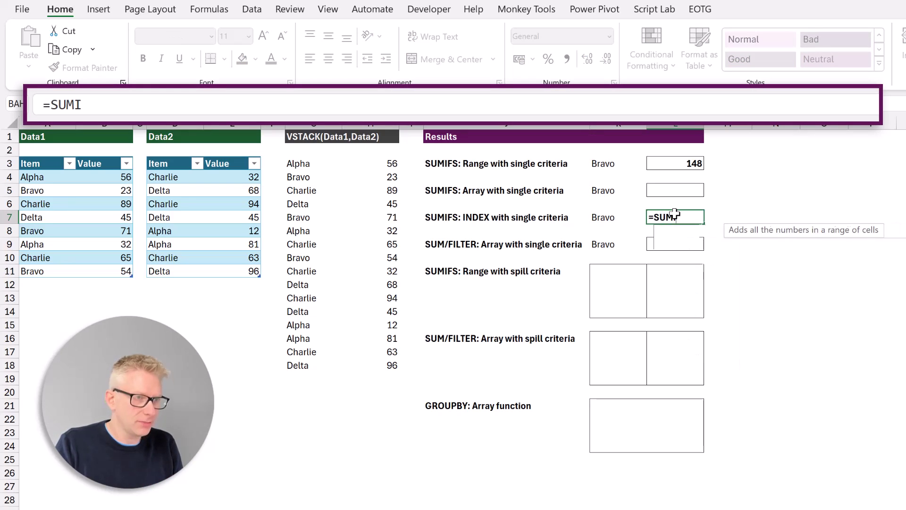
text(FS()
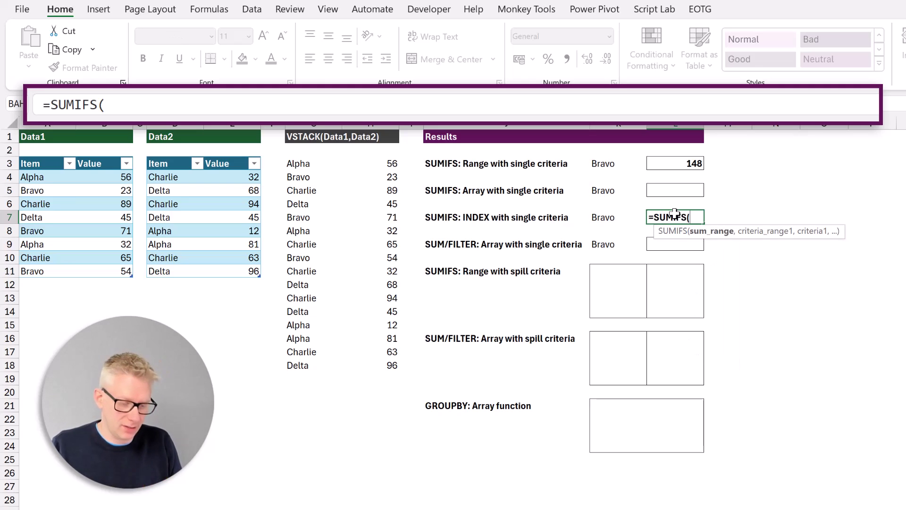
text(INDEX)
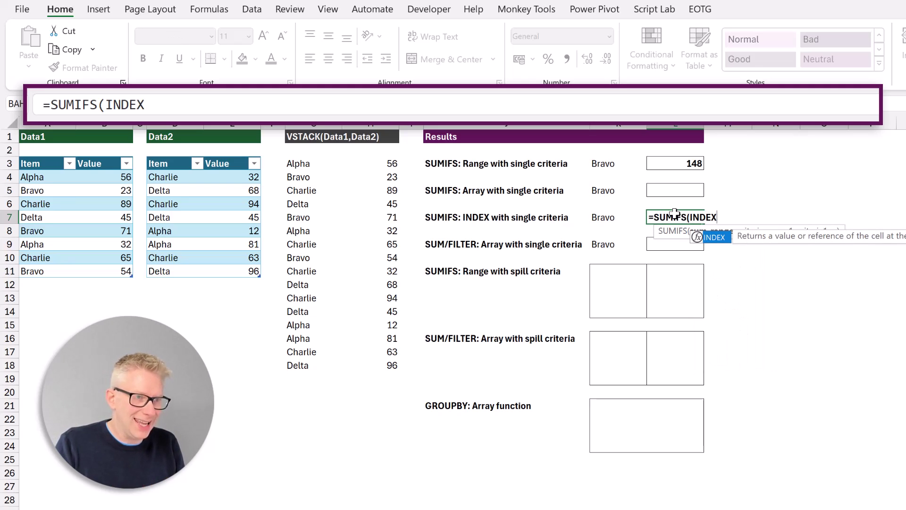
text(()
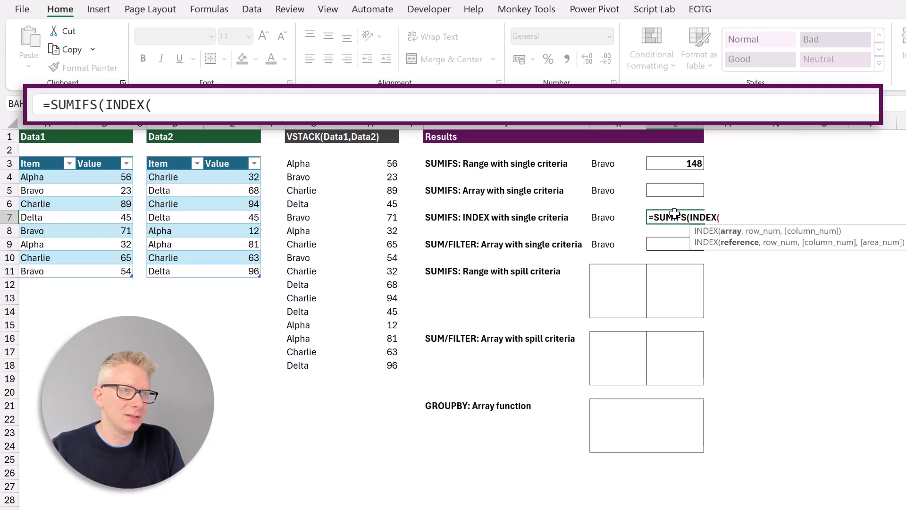
text(G3#)
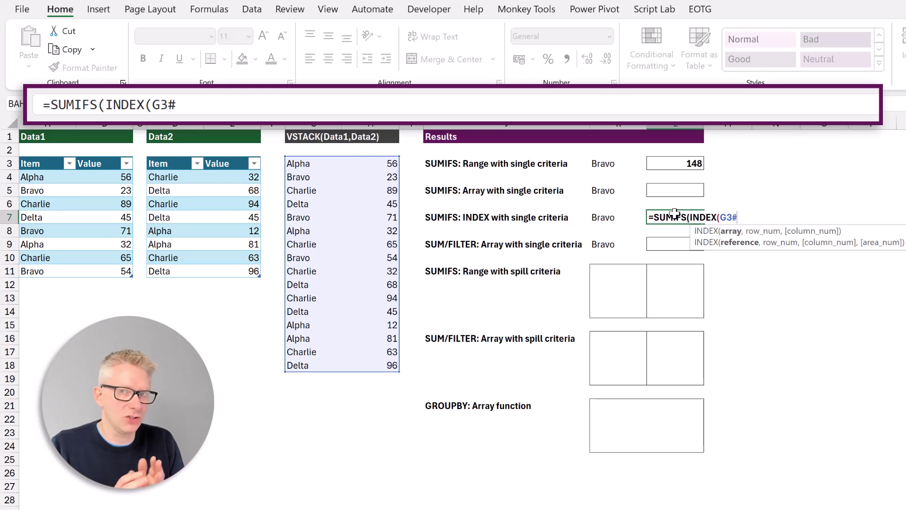
text(,)
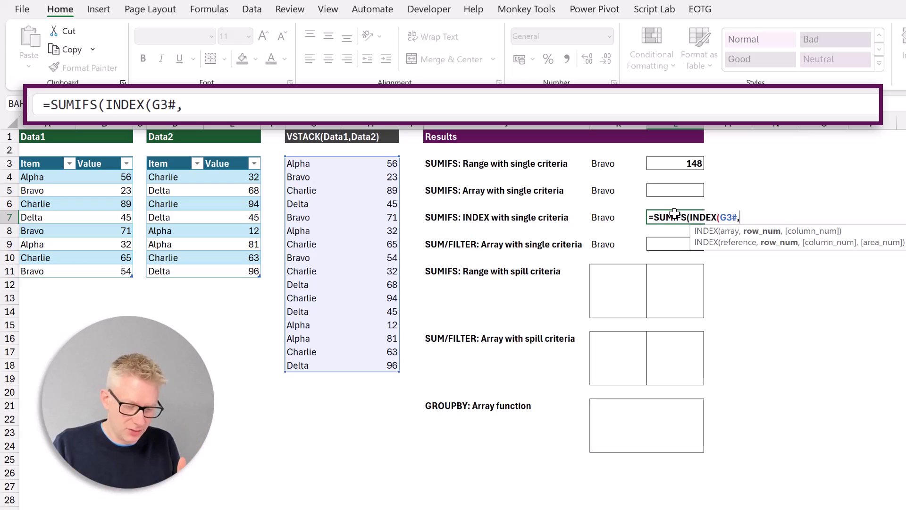
text(0)
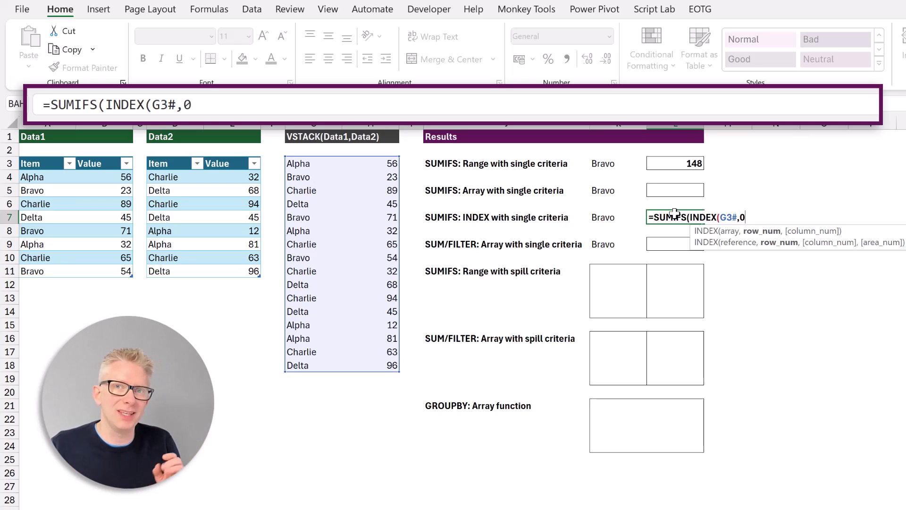
text(,)
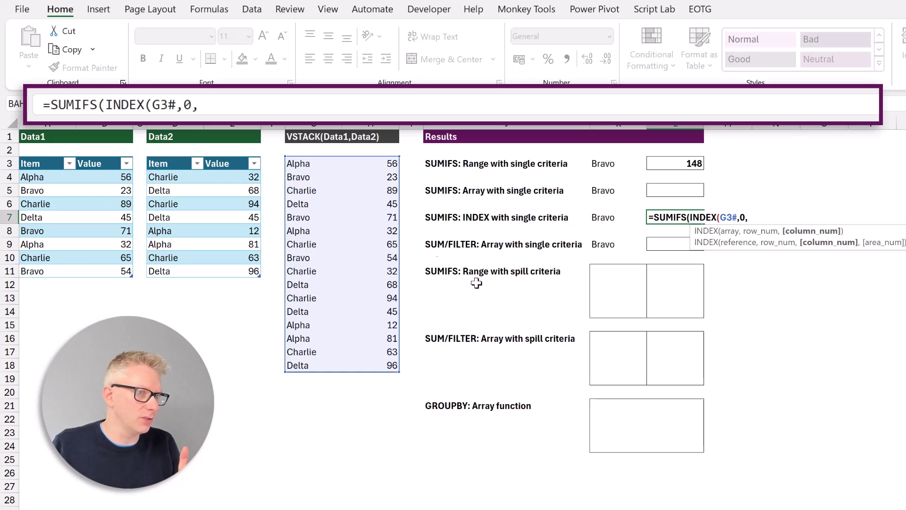
text(2)
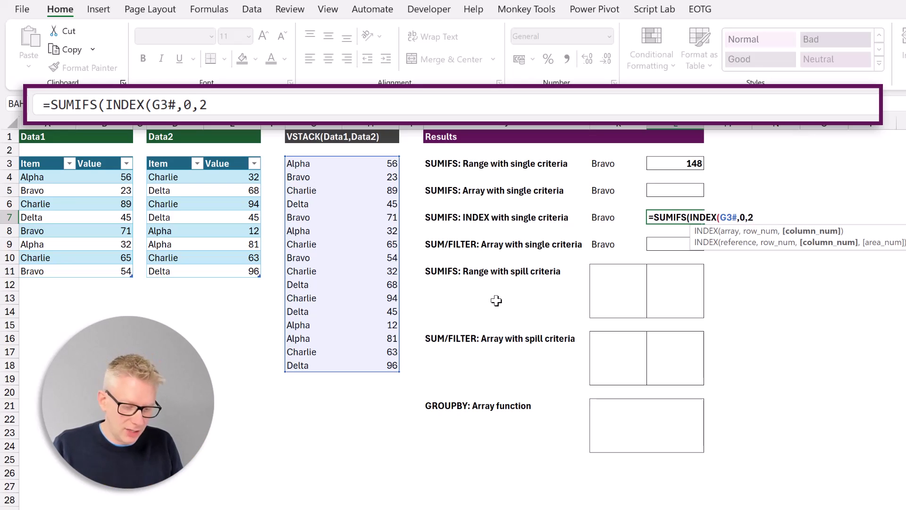
text())
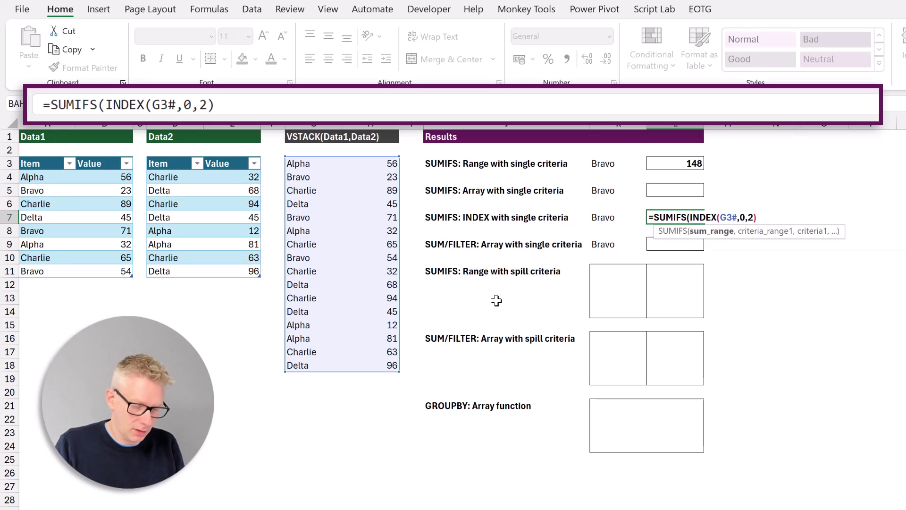
text(,)
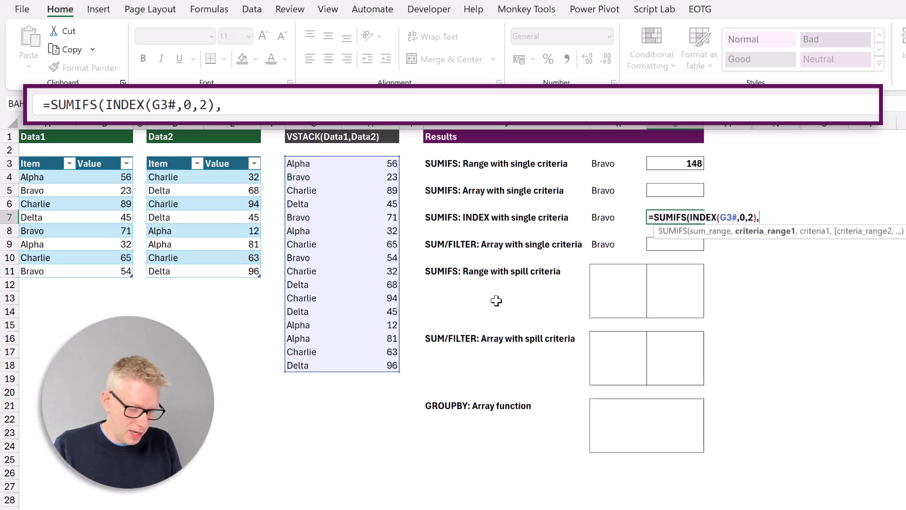
text(INDEX()
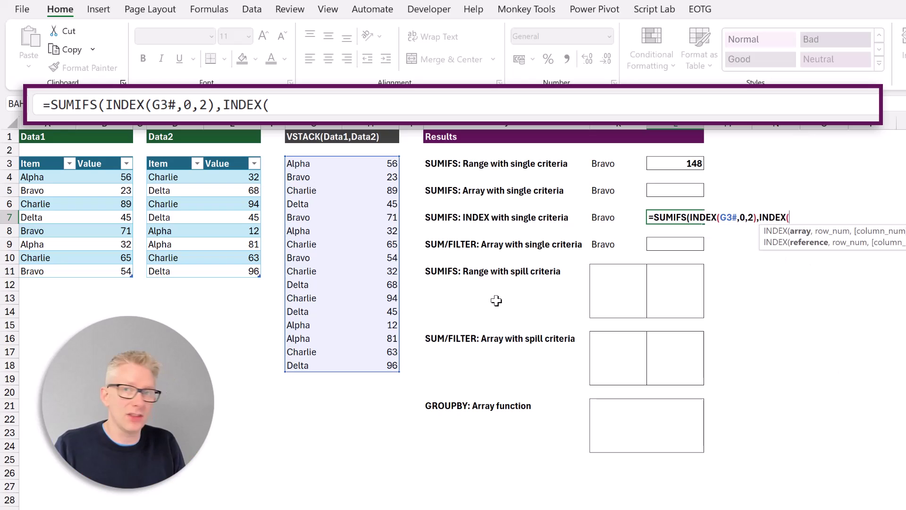
text(G3#)
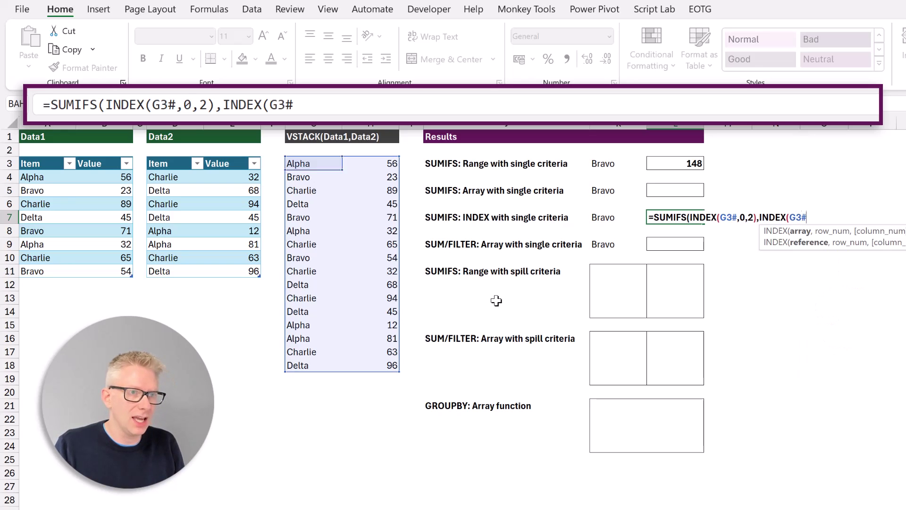
text(,0)
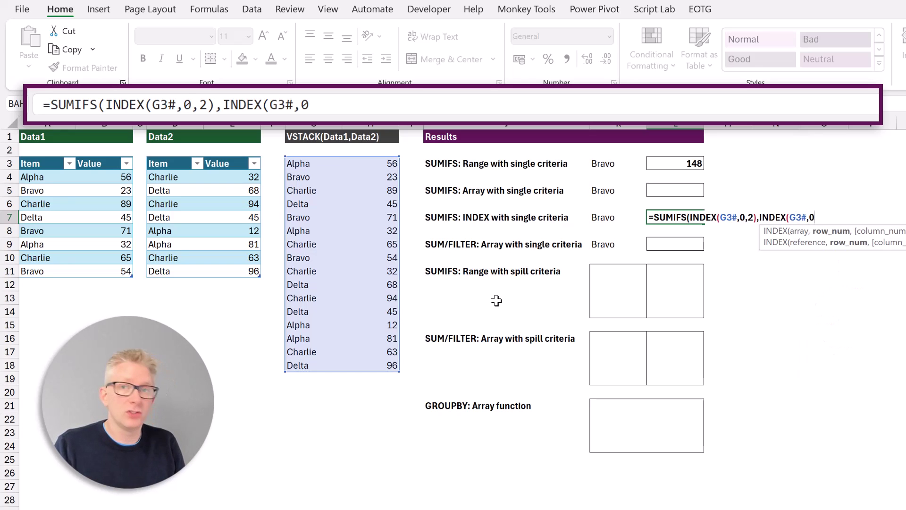
text(,1)
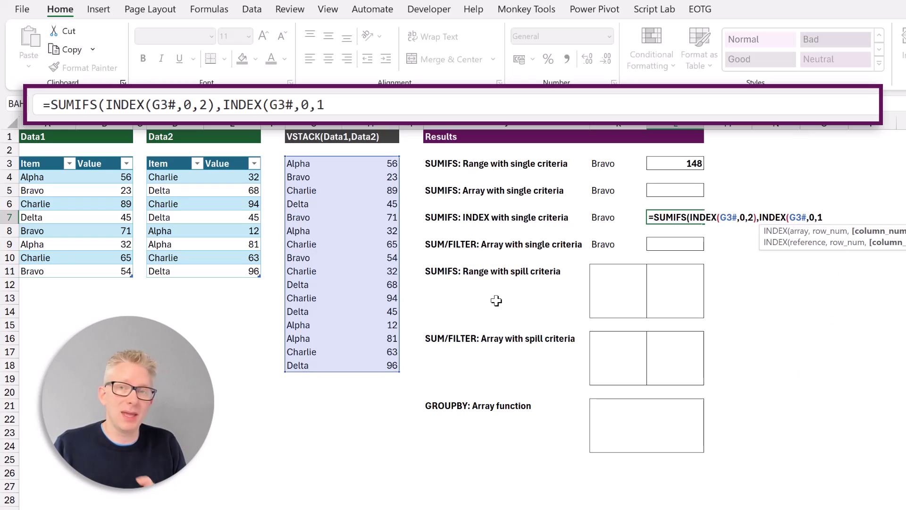
text())
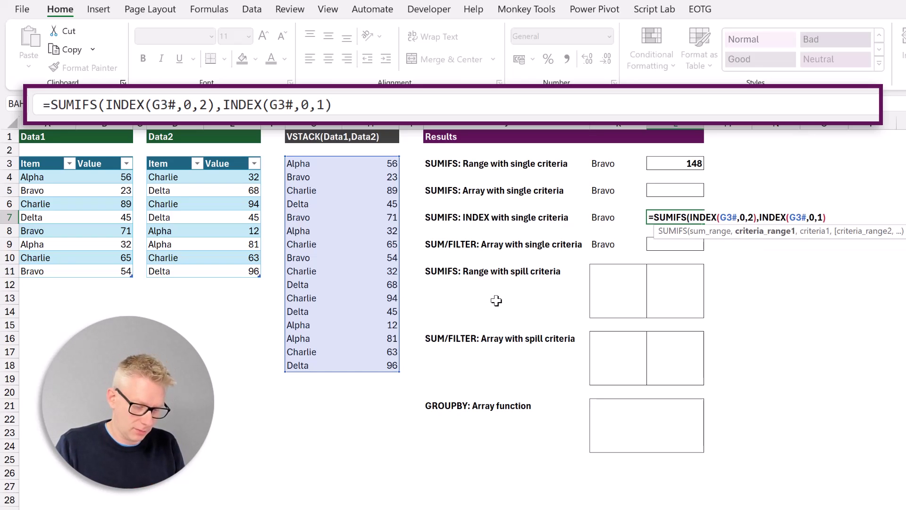
text(,)
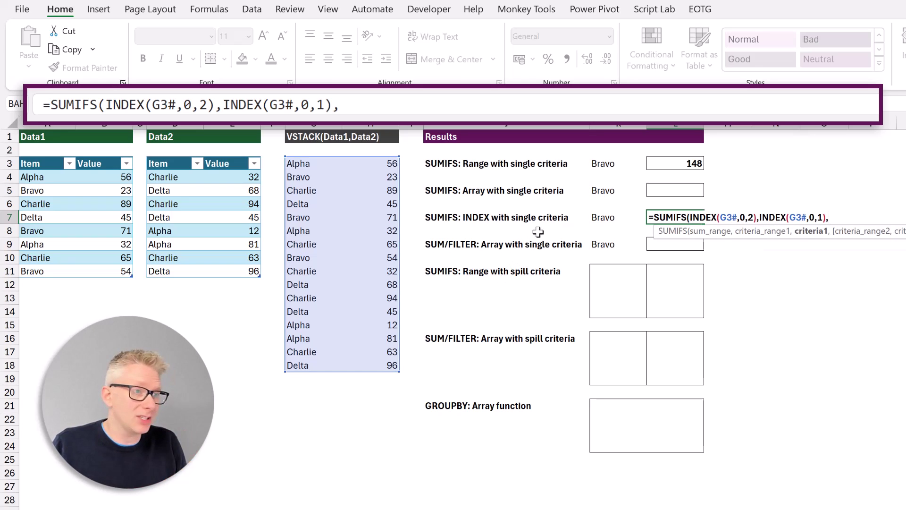
click(602, 217)
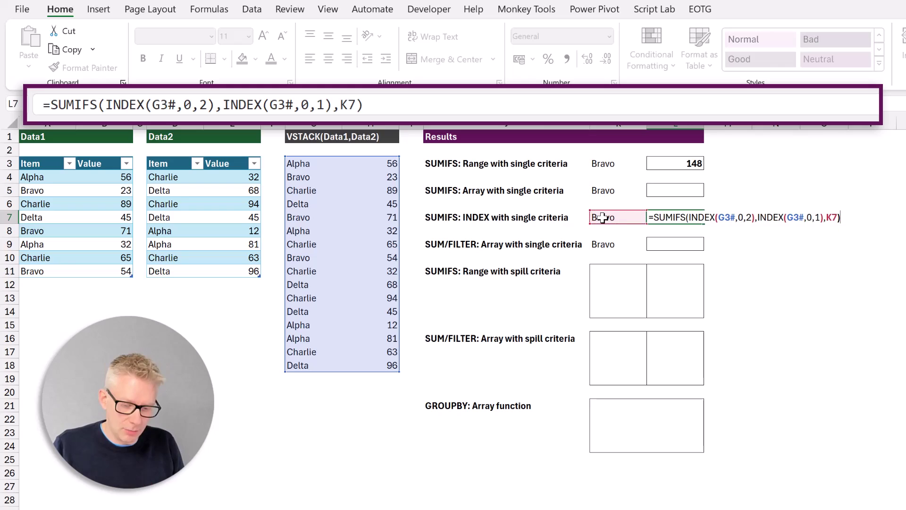
key(Return)
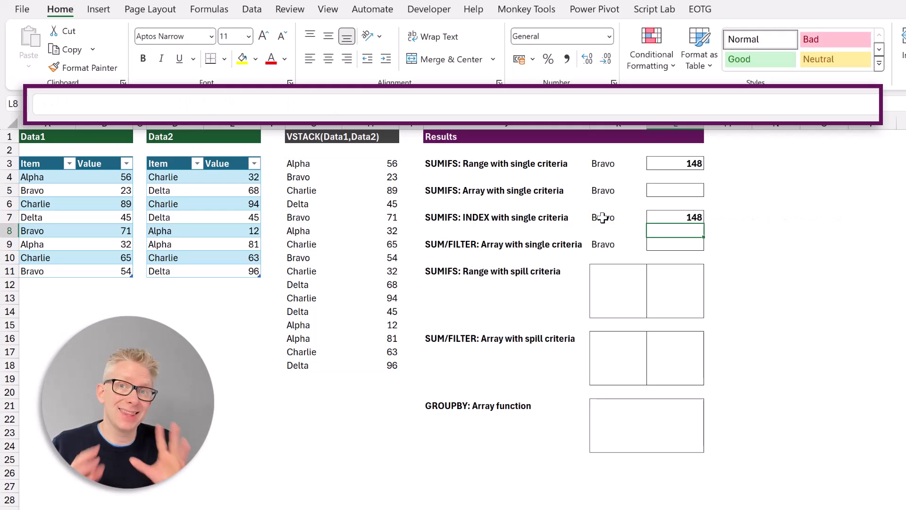
click(168, 283)
text(Bravo)
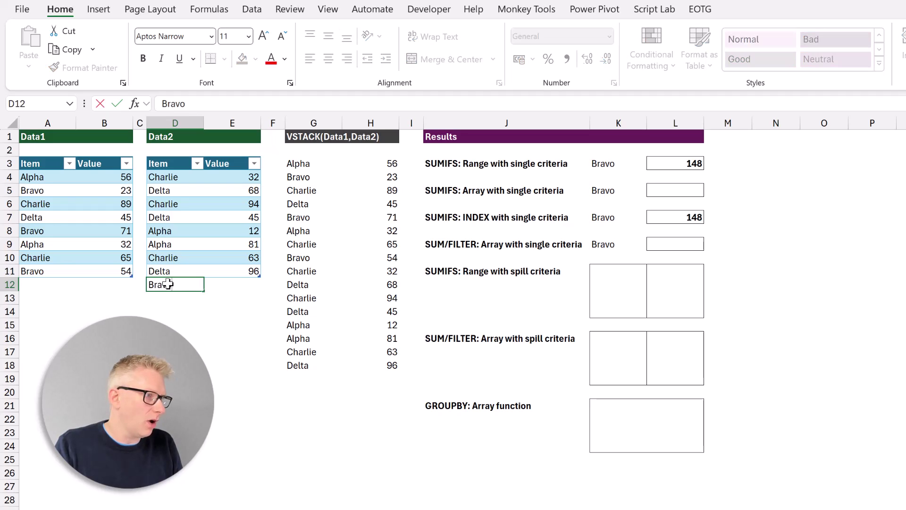
key(Tab)
text(50)
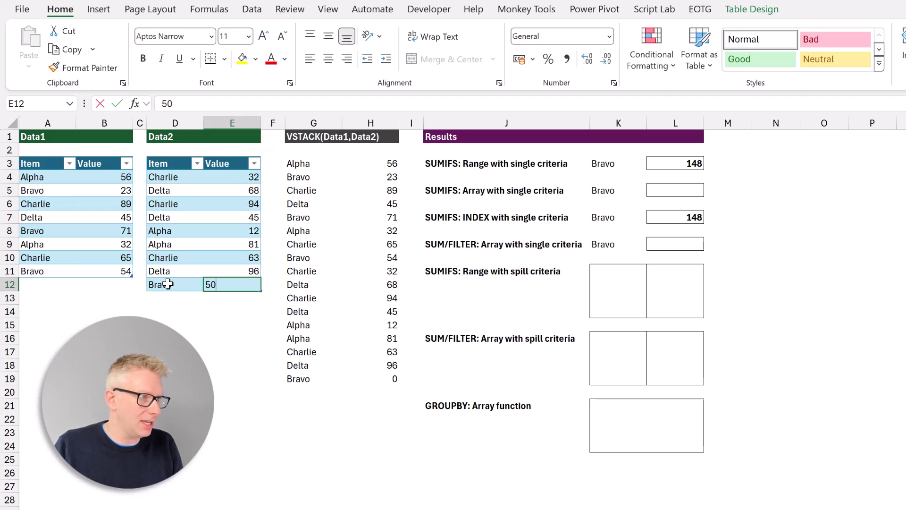
text(00)
key(Return)
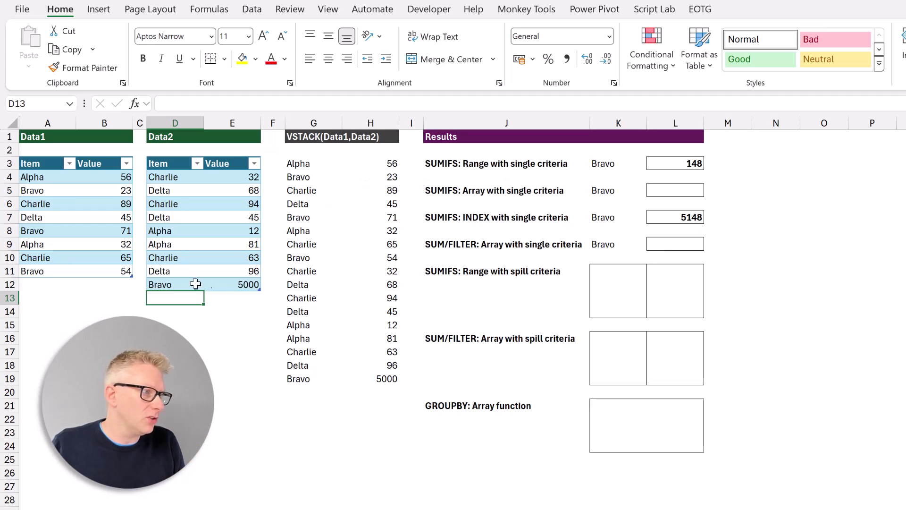
drag(302, 165, 392, 377)
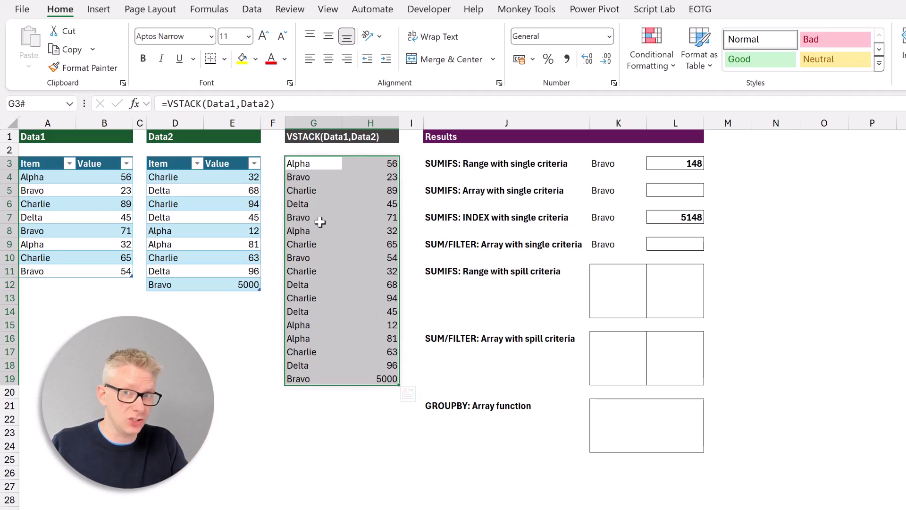
click(683, 217)
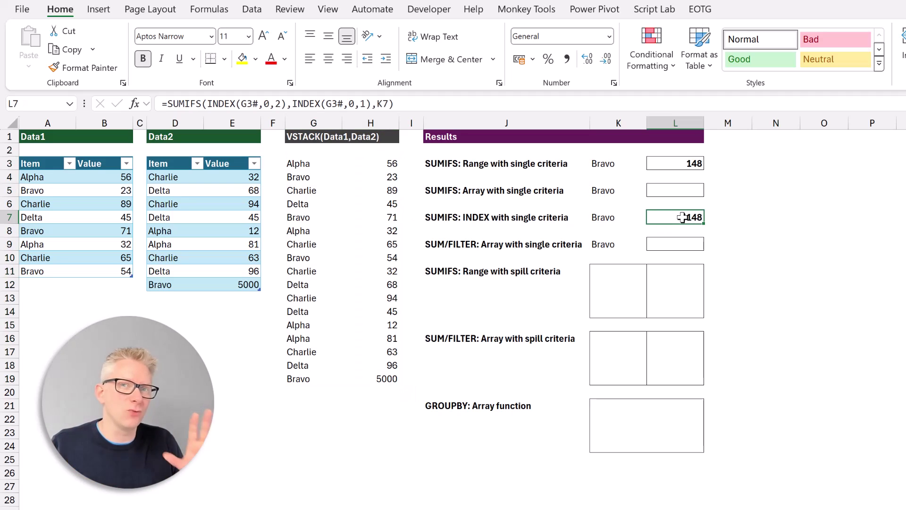
key(ctrl+z)
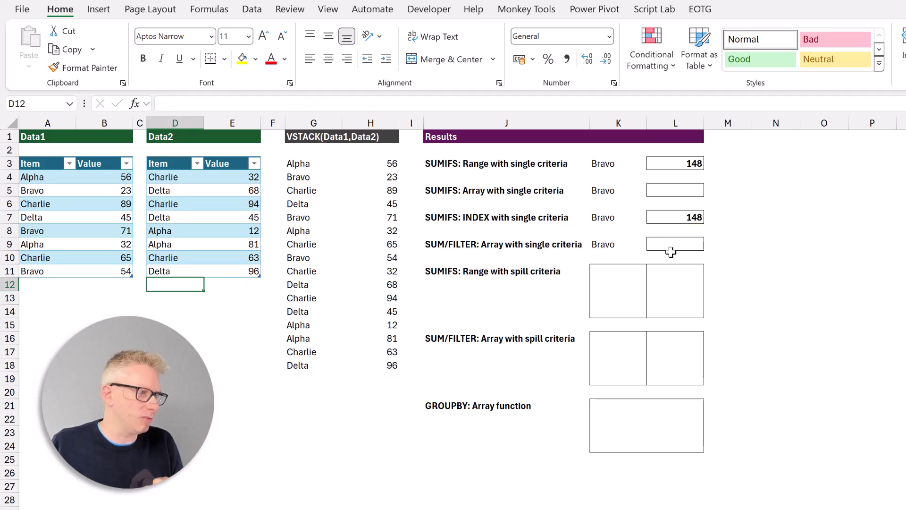
click(672, 217)
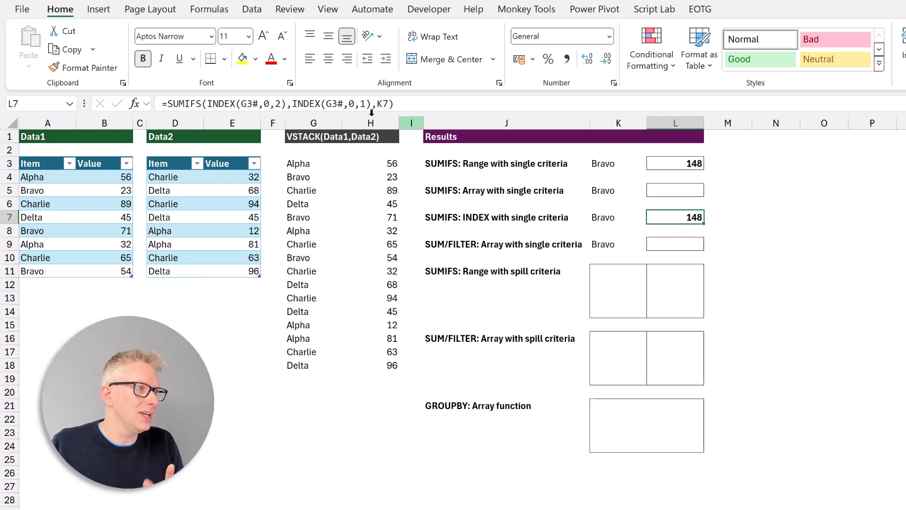
click(250, 103)
double_click(163, 103)
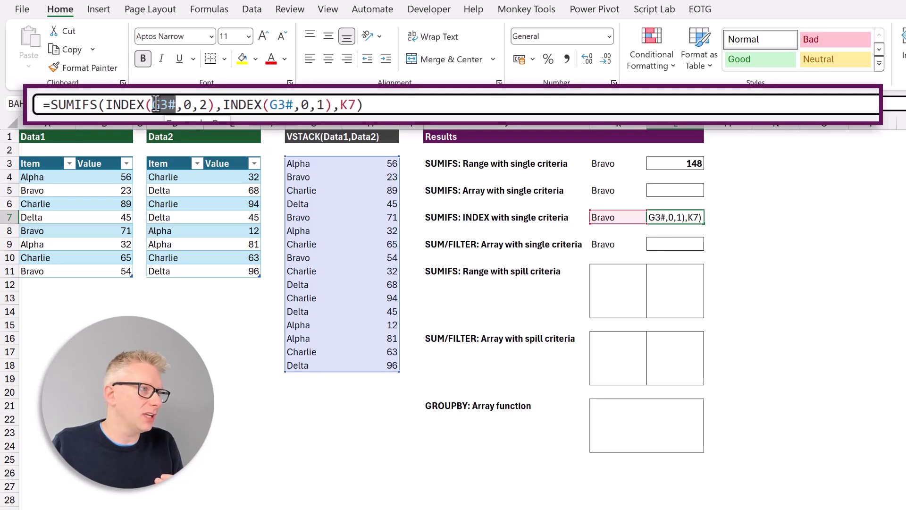
text(VSTACK)
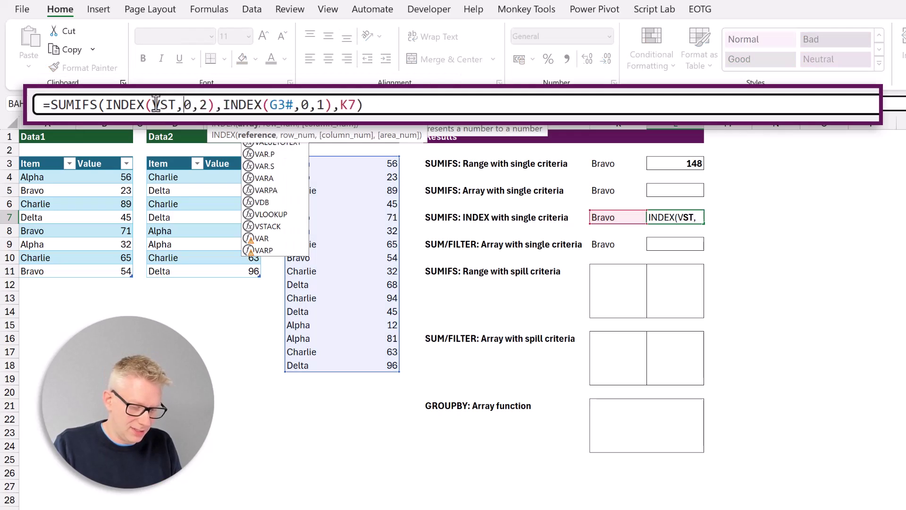
text(()
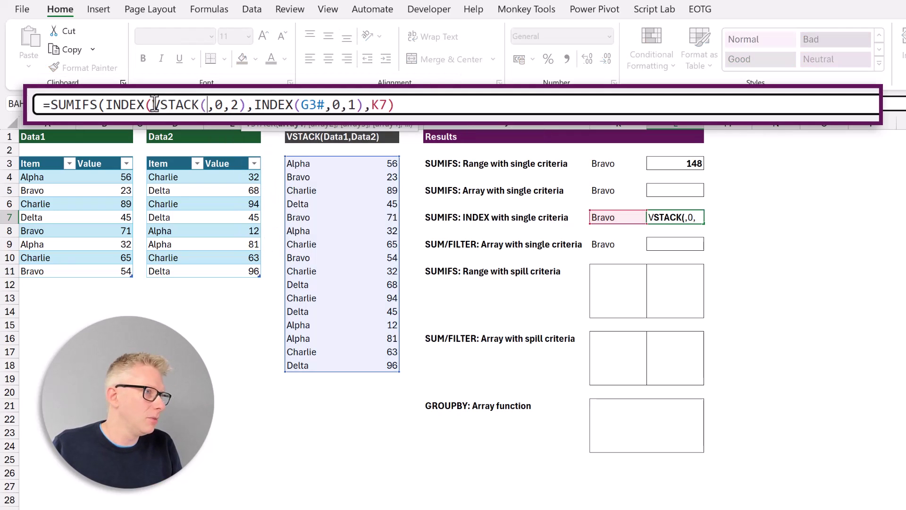
click(17, 153)
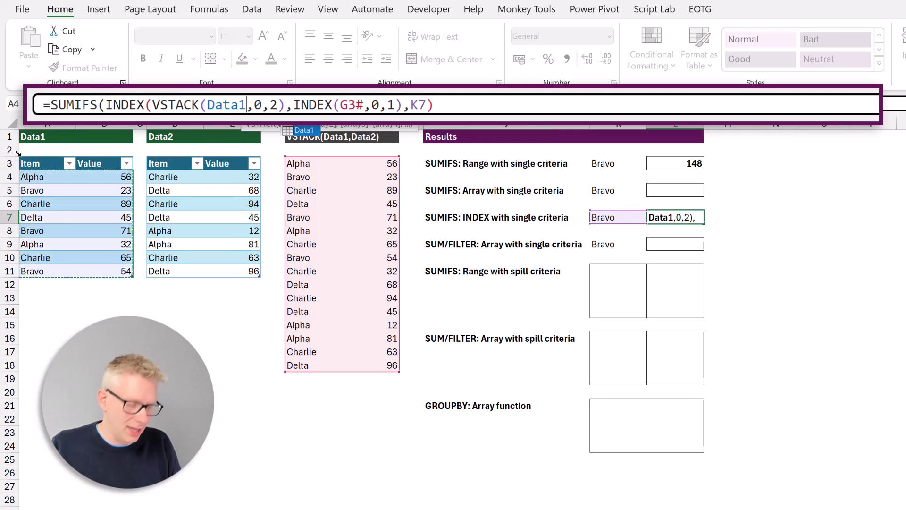
text(,)
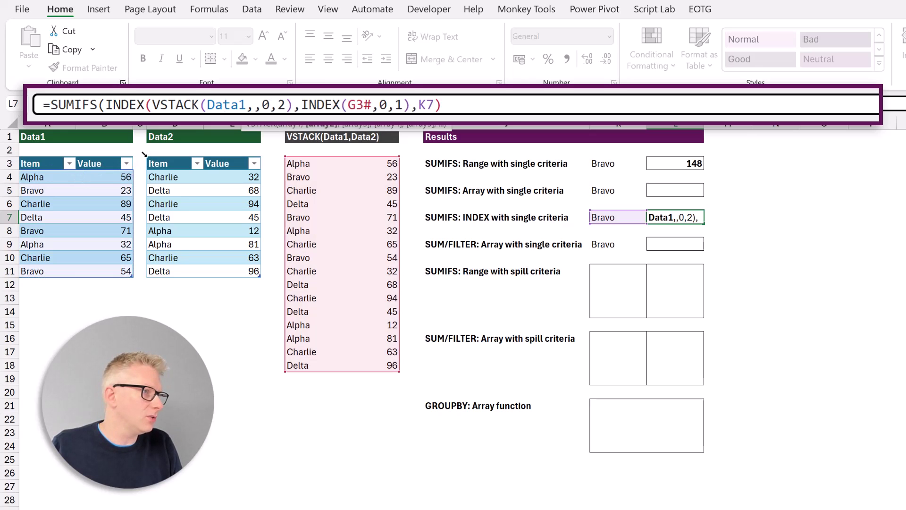
click(144, 154)
text())
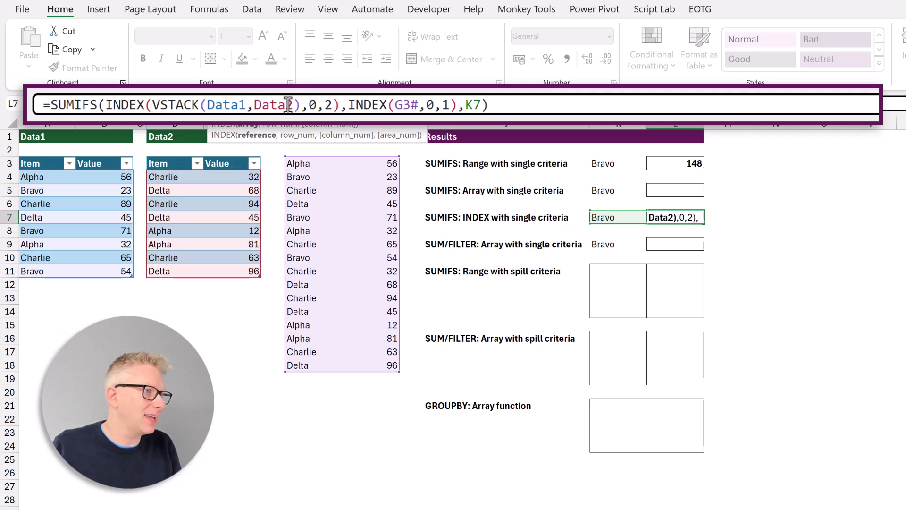
drag(300, 105, 154, 99)
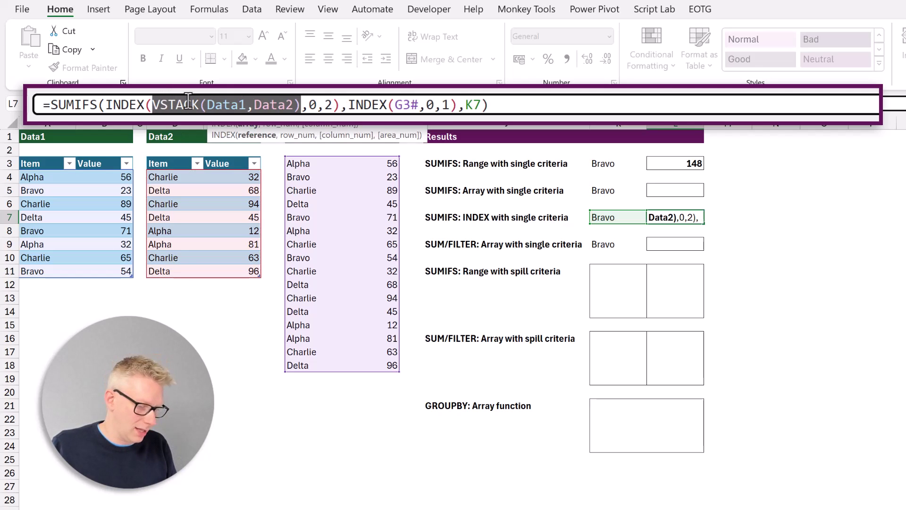
key(ctrl+c)
drag(421, 105, 396, 105)
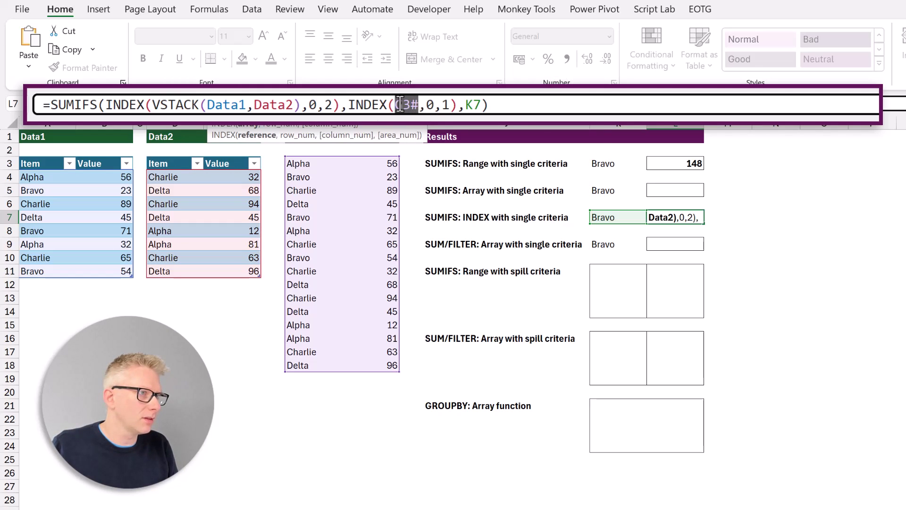
key(ctrl+v)
key(Return)
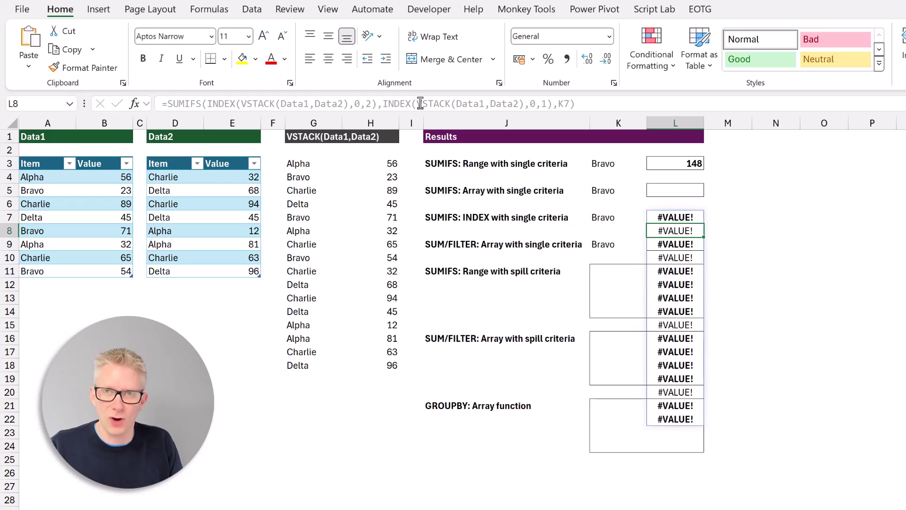
key(ctrl+z)
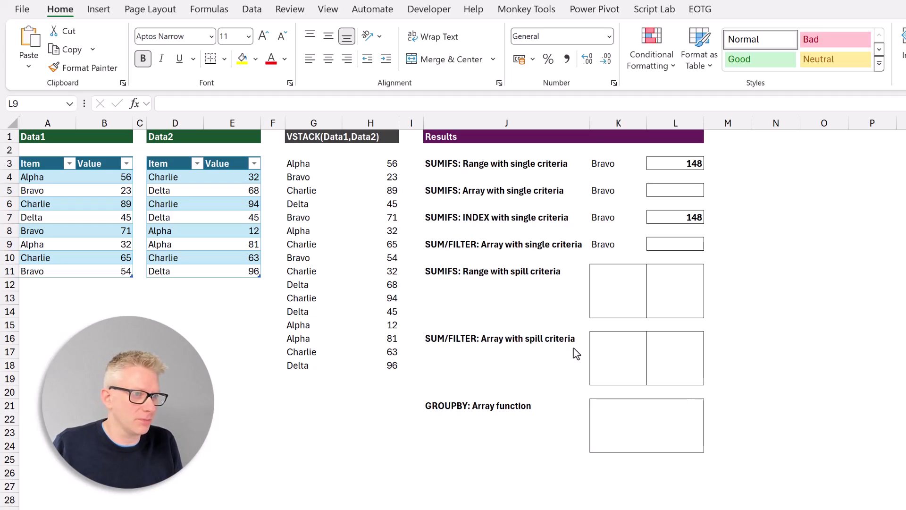
Enter =FILTER(CHOOSECOLS(G3#,2),CHOOSECOLS(G3#,1)=K9) in L9, spilling Bravo's values 23, 71, 54.
click(677, 243)
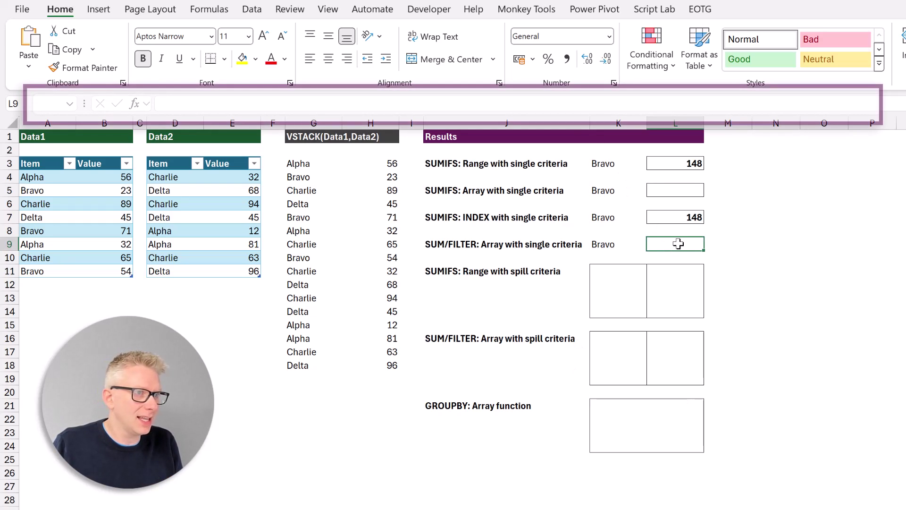
double_click(678, 243)
text(=FIL)
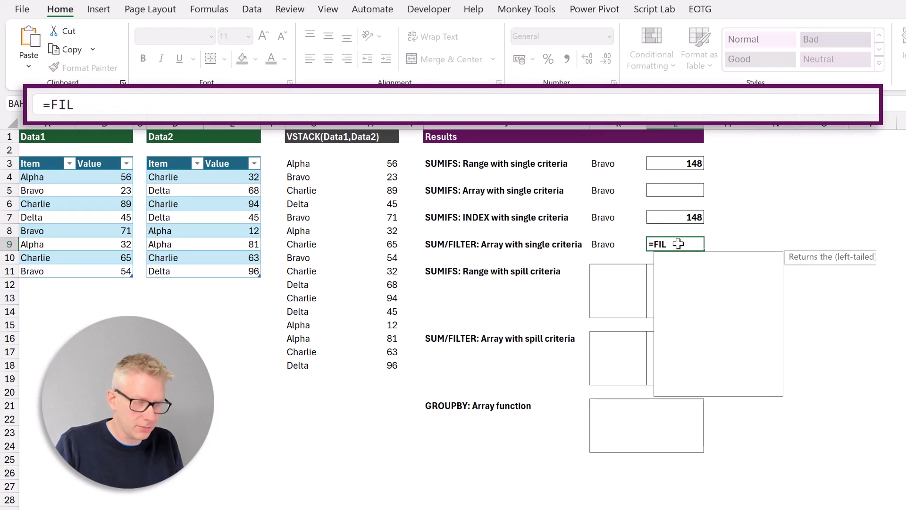
text(TER(CHOOSEC)
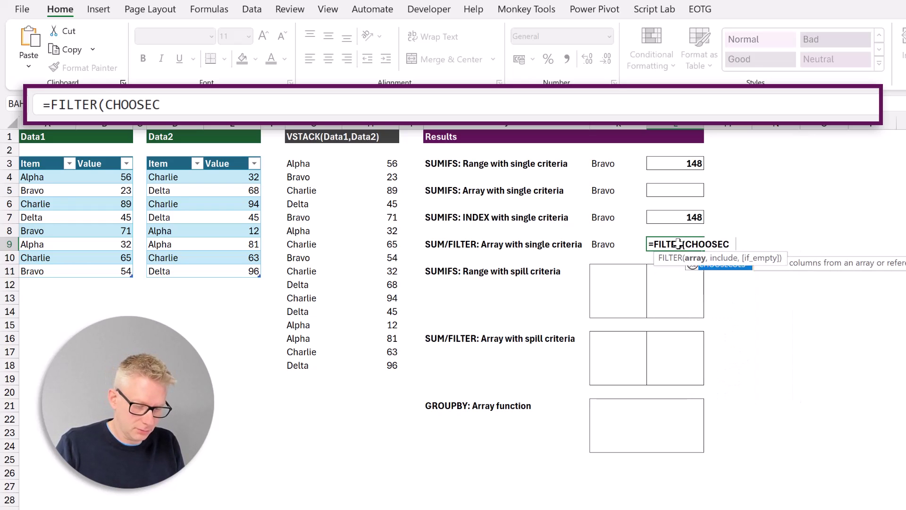
key(Tab)
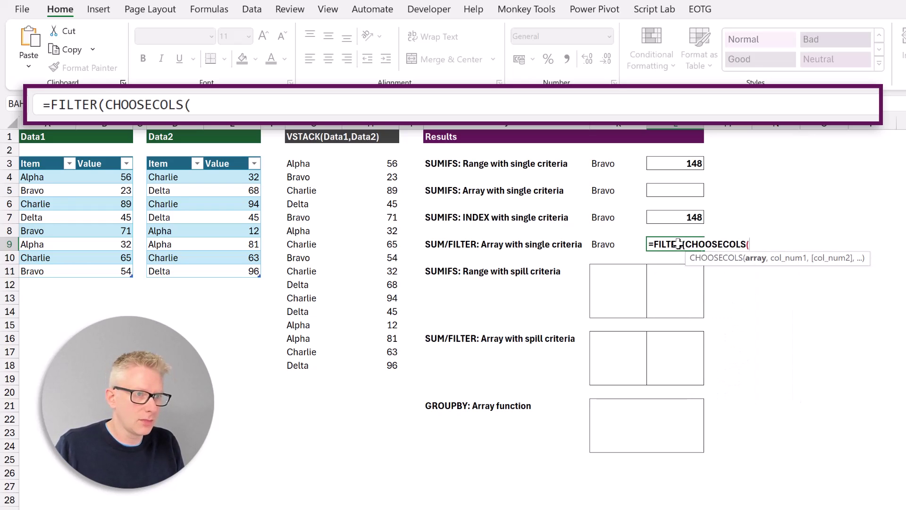
text(G3#)
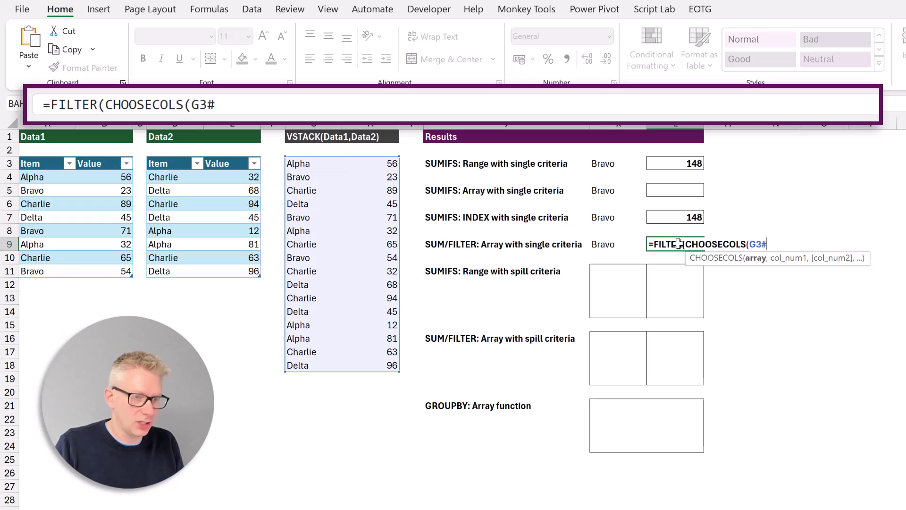
text(,)
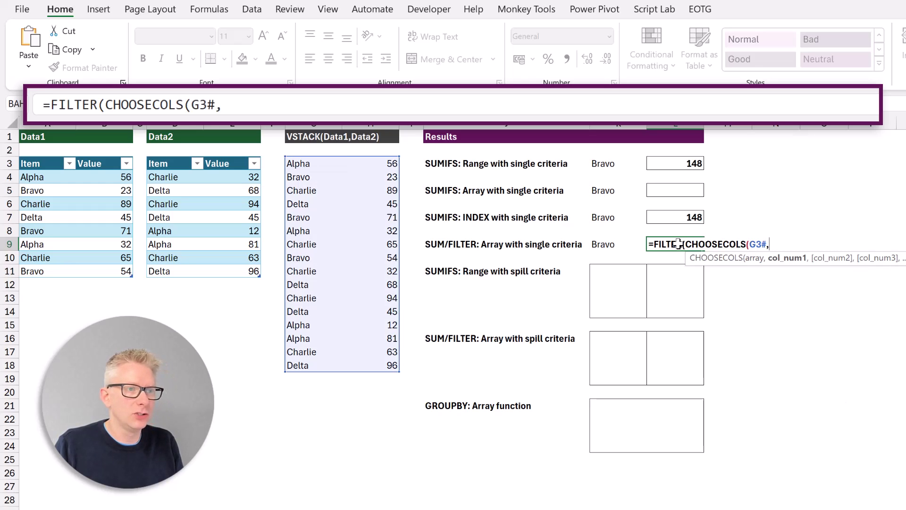
text(2)
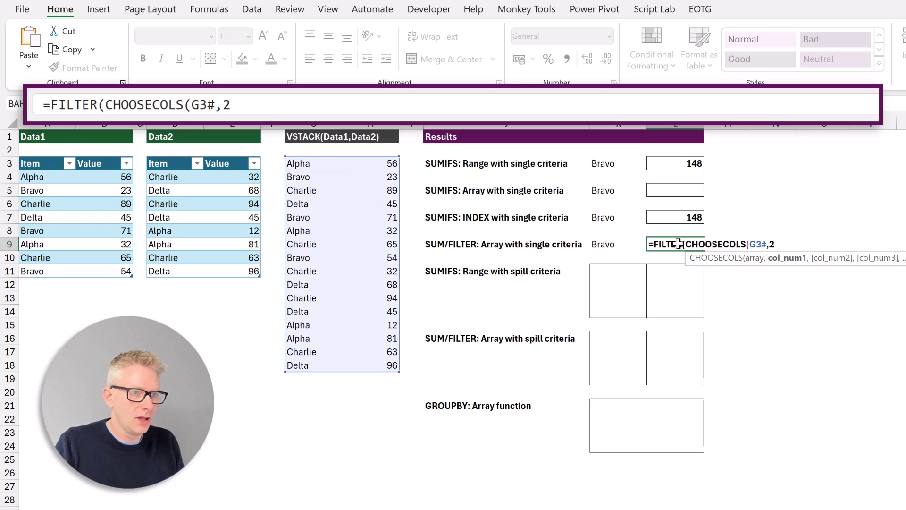
text())
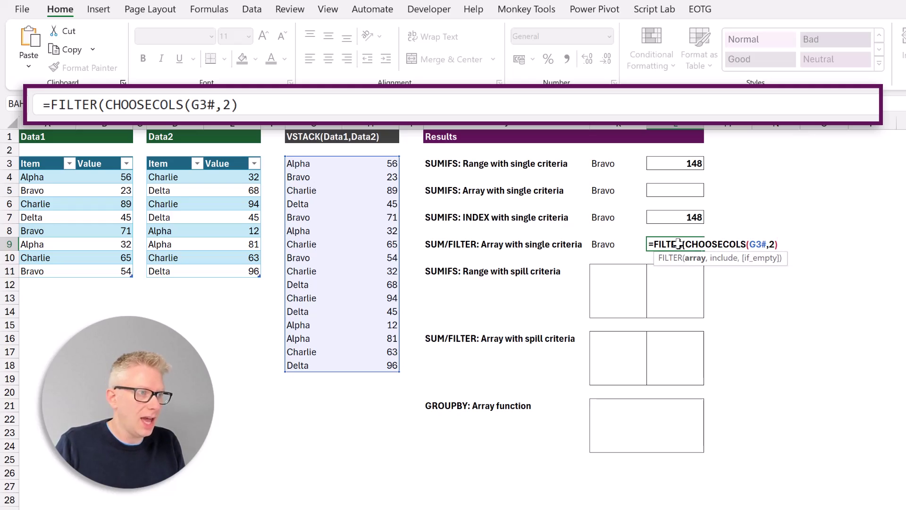
text(,C)
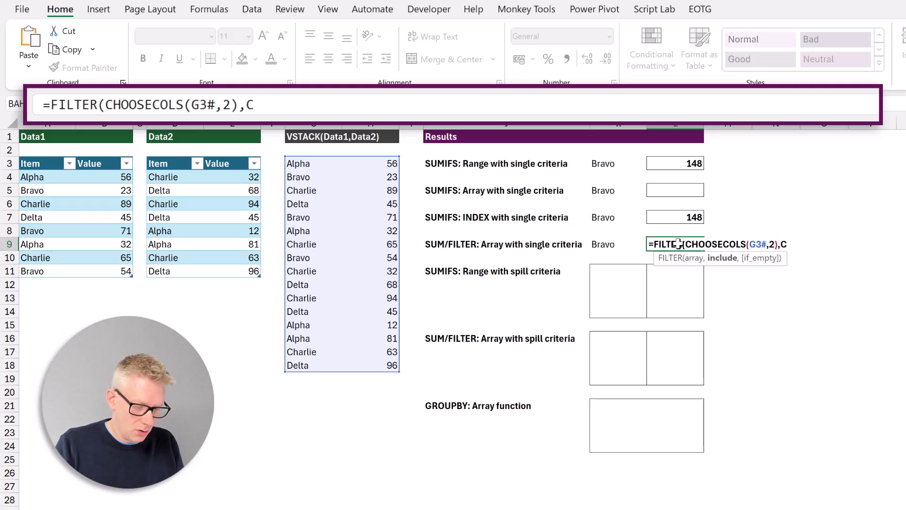
text(HOOSECOLS()
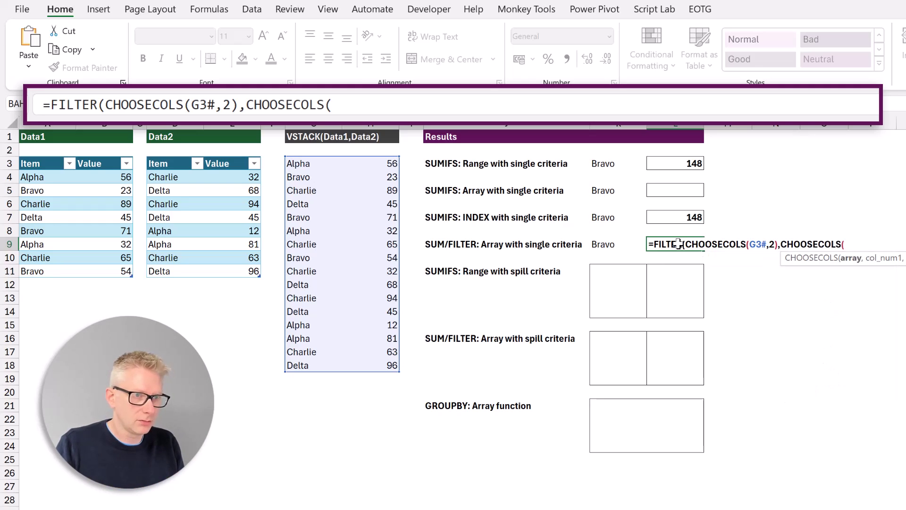
text(G3#)
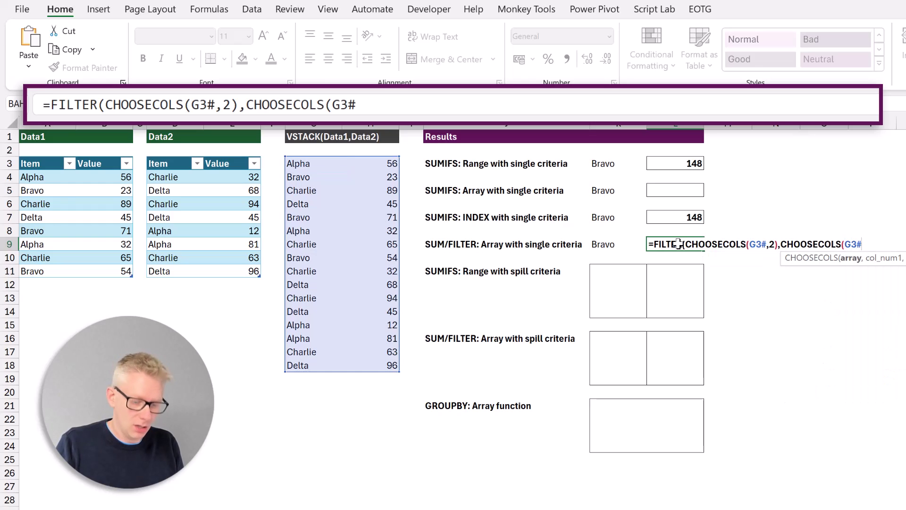
text(,1)=)
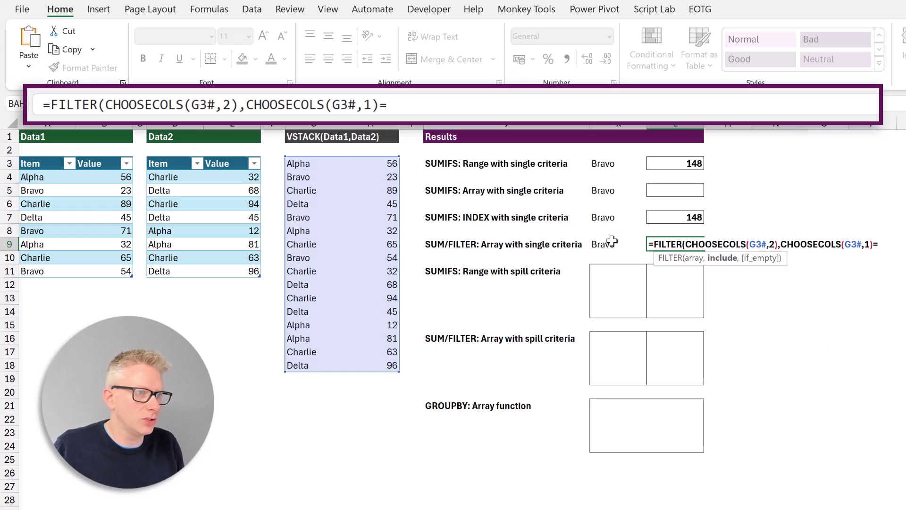
click(612, 241)
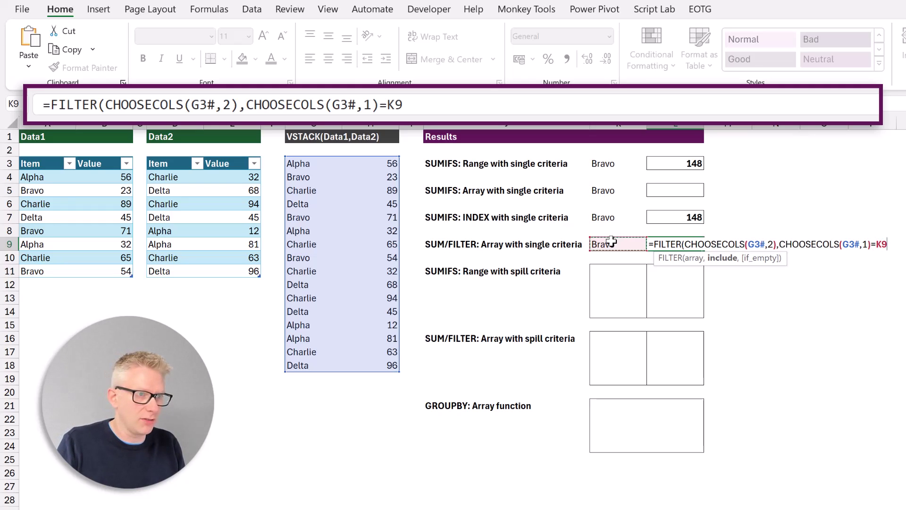
text())
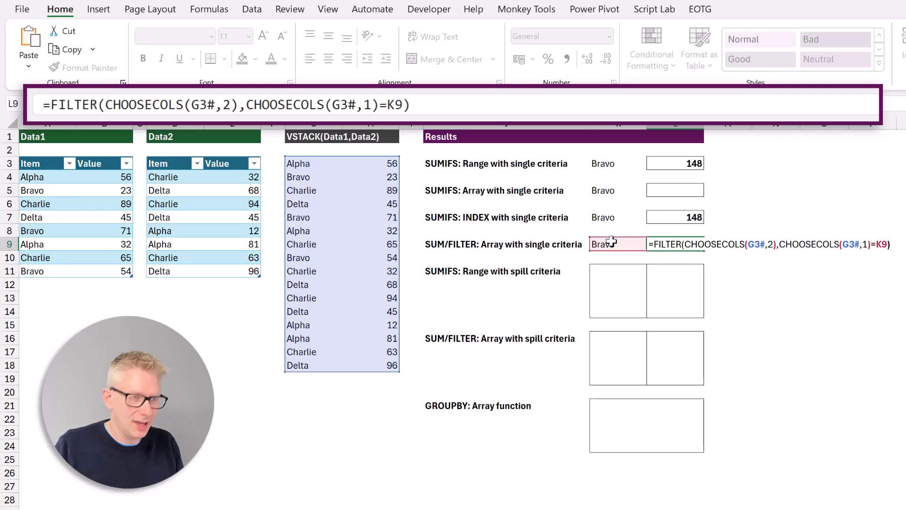
key(Return)
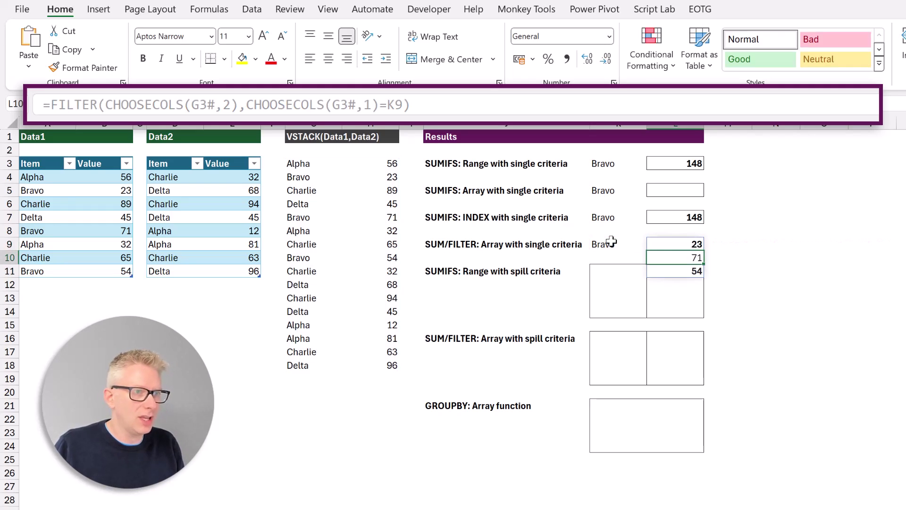
Wrap the L9 FILTER formula in SUM so it totals Bravo's values to 148.
click(683, 241)
click(66, 111)
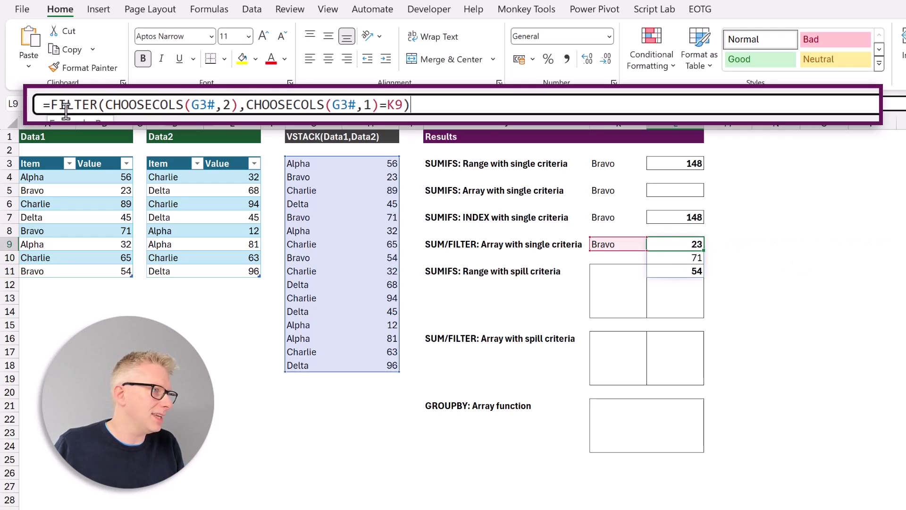
click(46, 104)
text(SUM()
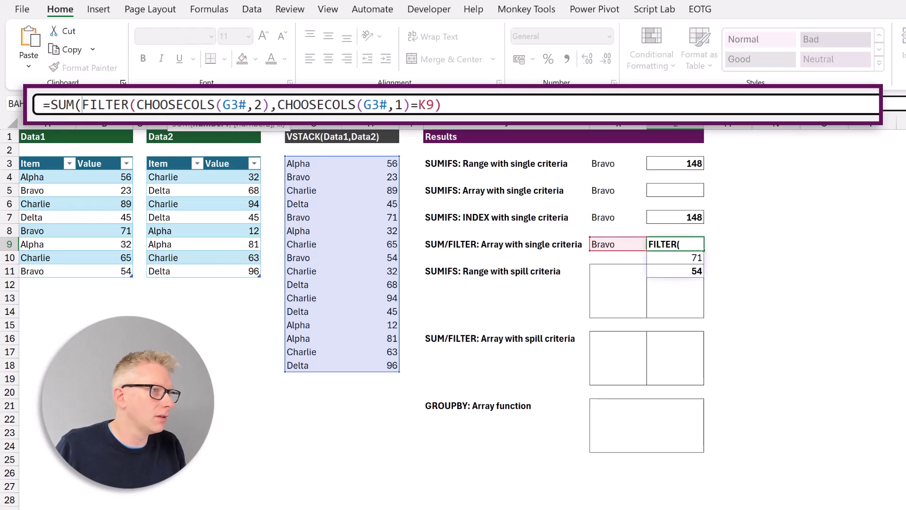
click(467, 111)
text())
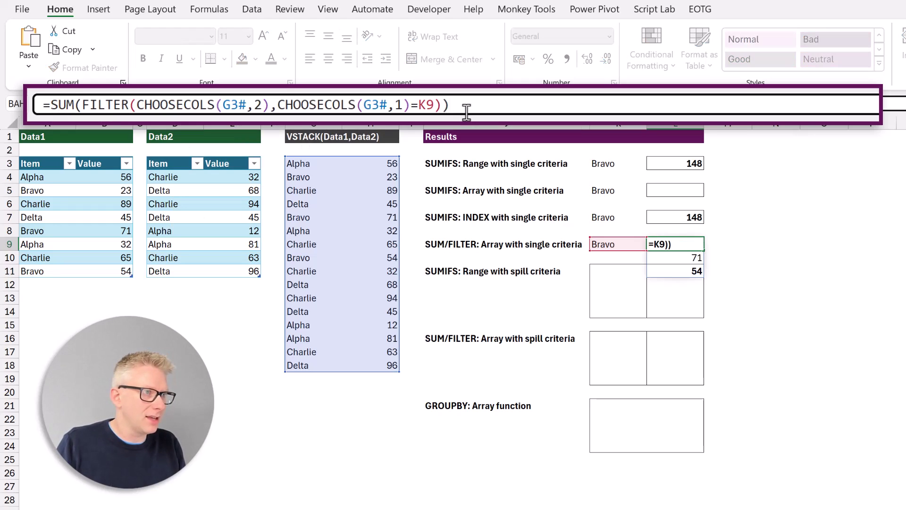
key(Return)
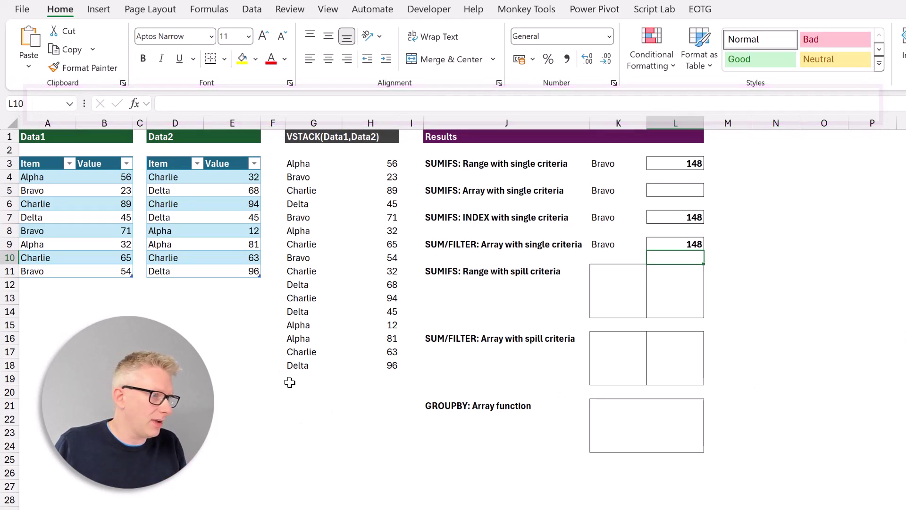
Test the total by adding a Bravo row valued 5000 below Data2, then undo it.
click(165, 285)
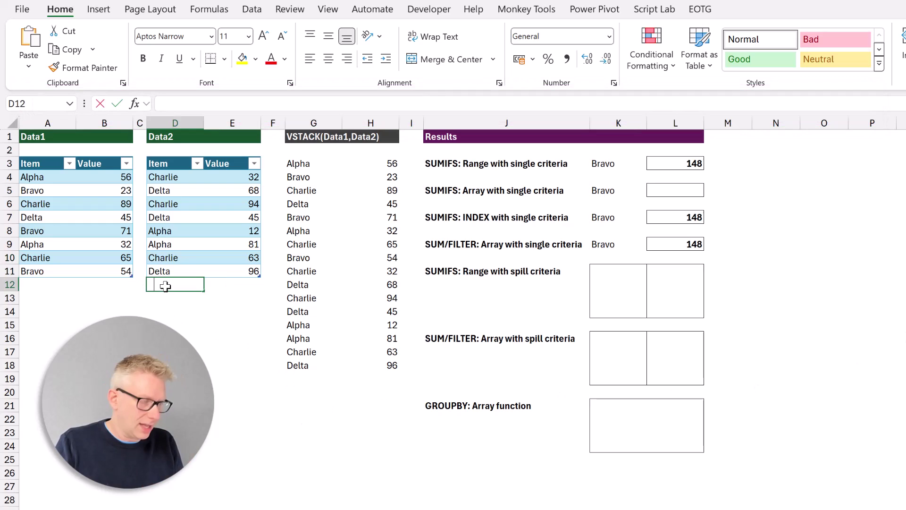
text(Bravo)
key(Tab)
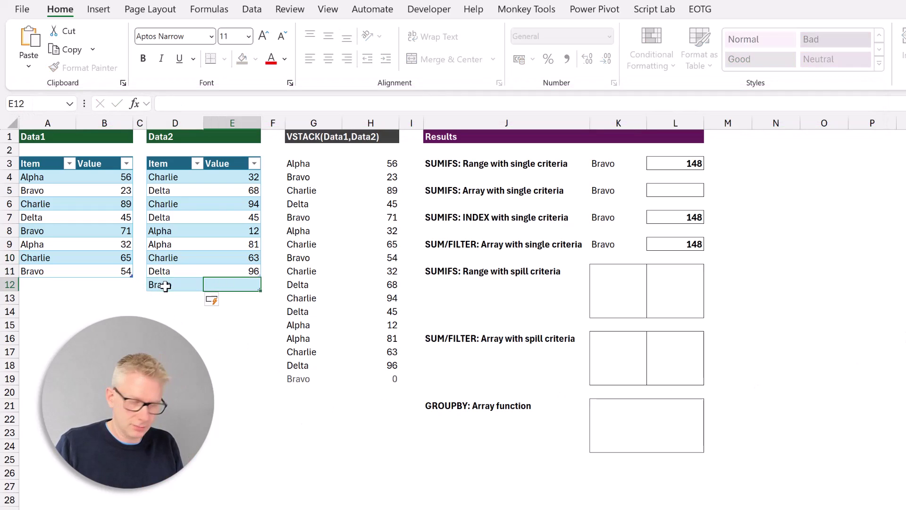
text(5000)
key(Return)
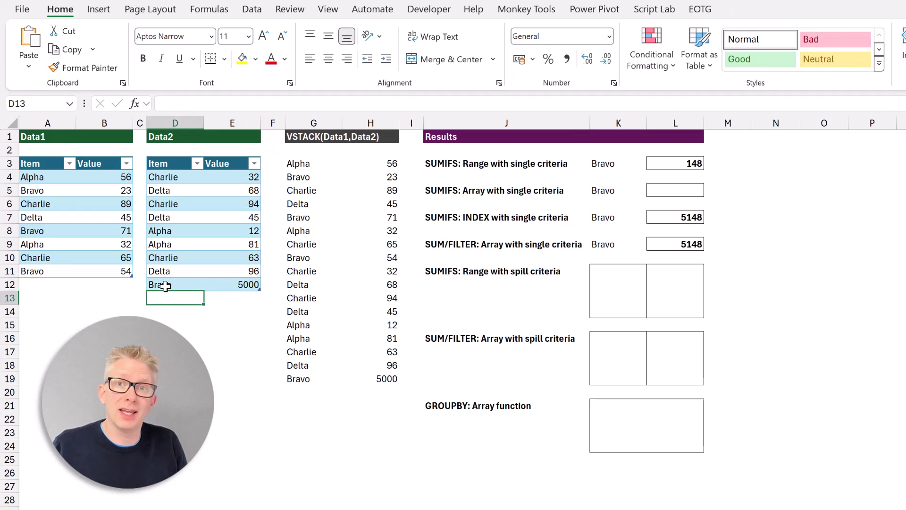
key(ctrl+z)
key(ctrl+z)
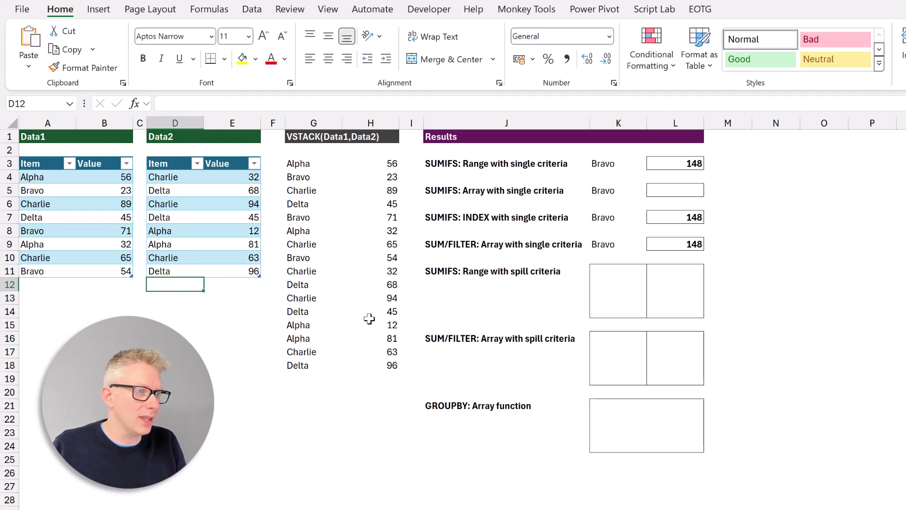
click(297, 163)
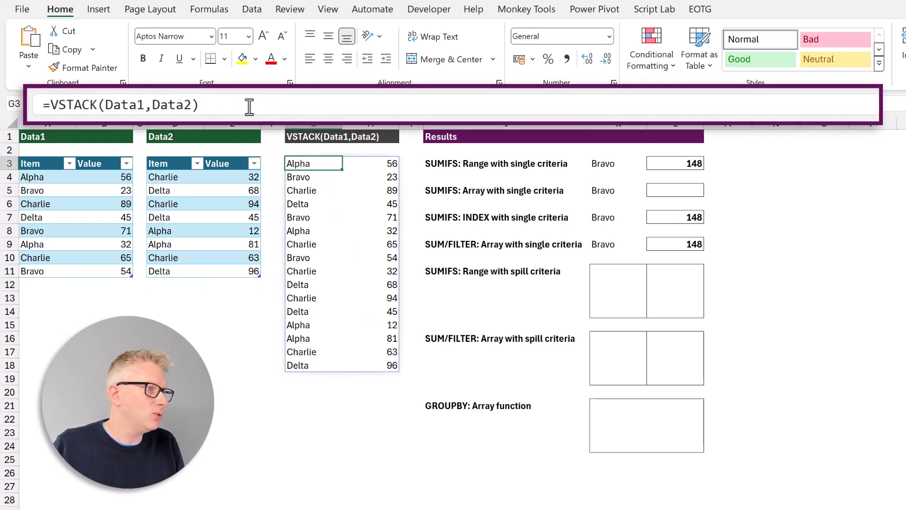
Replace both G3# references in L9's formula with VSTACK(Data1,Data2) copied from G3.
drag(246, 106, 50, 113)
key(ctrl+c)
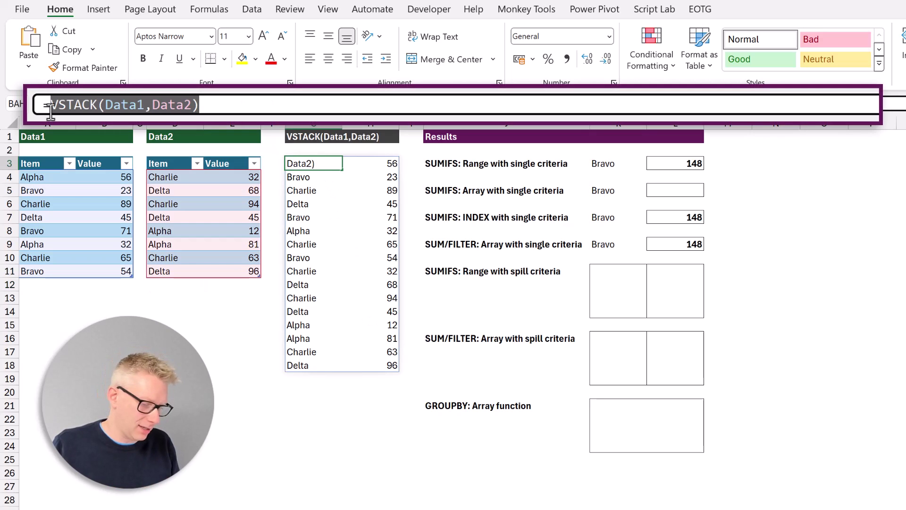
key(Escape)
click(669, 244)
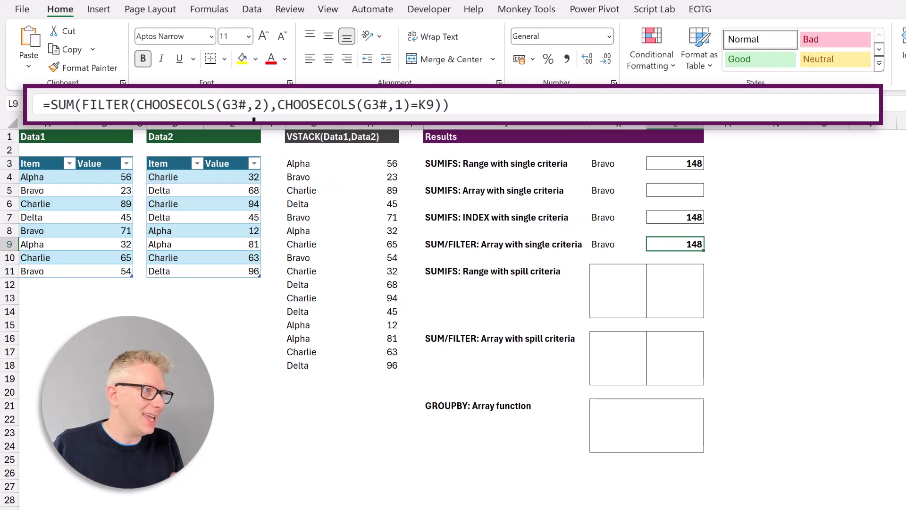
click(229, 104)
double_click(225, 105)
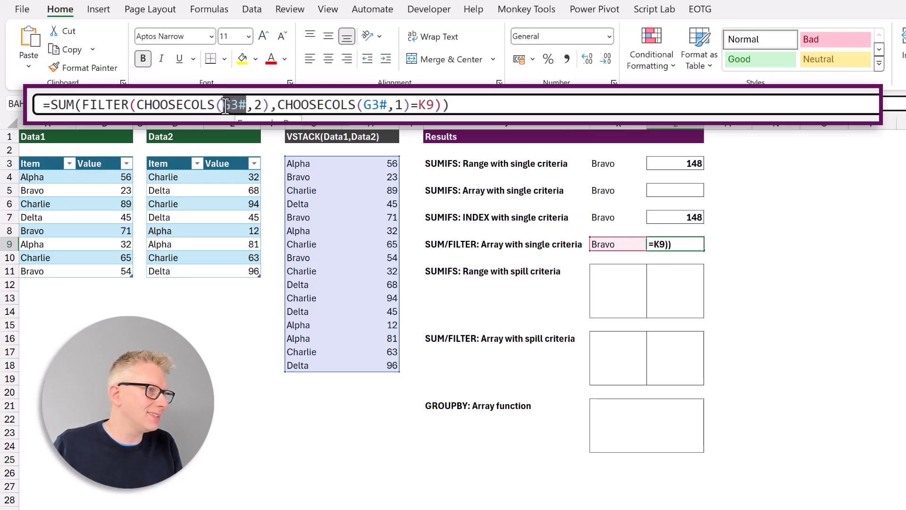
key(ctrl+v)
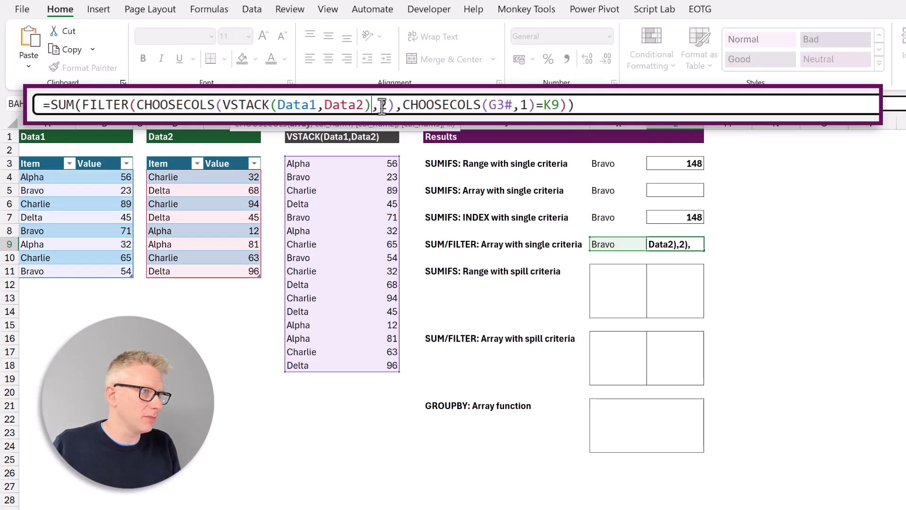
drag(489, 105, 511, 107)
key(ctrl+v)
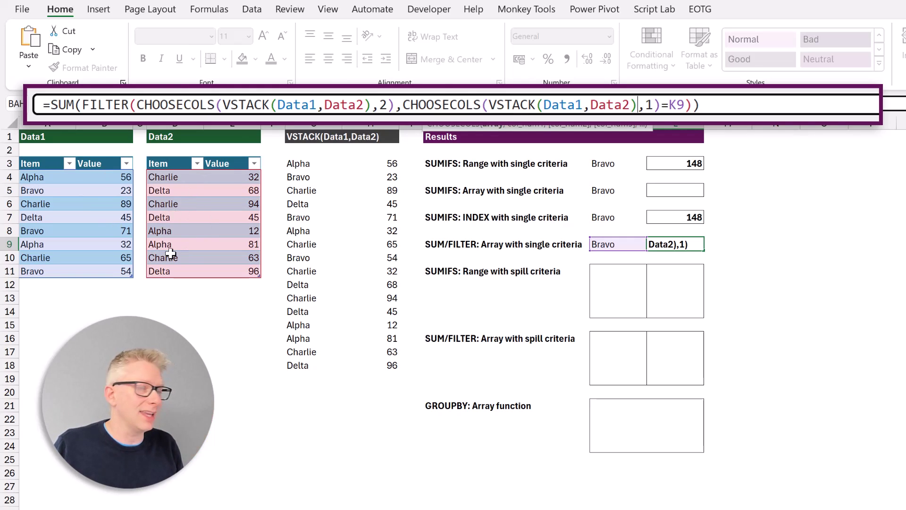
key(Return)
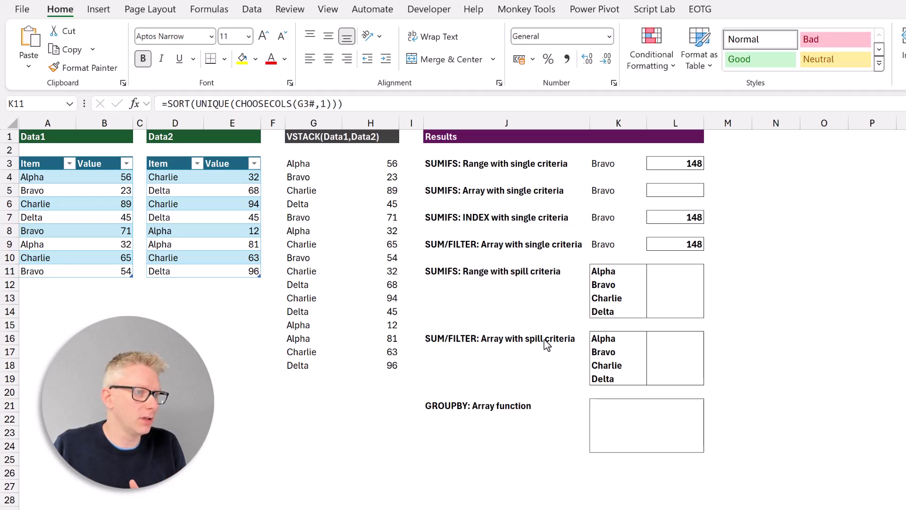
click(623, 270)
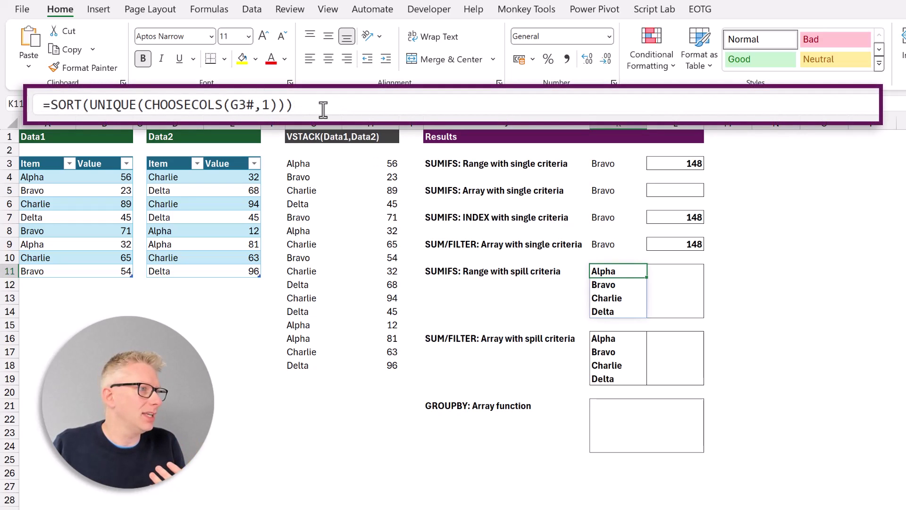
drag(323, 109, 33, 104)
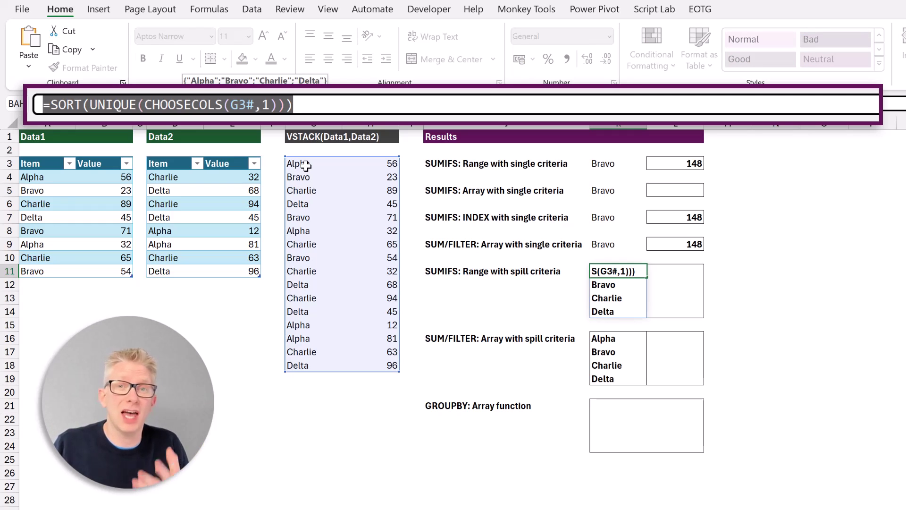
key(Escape)
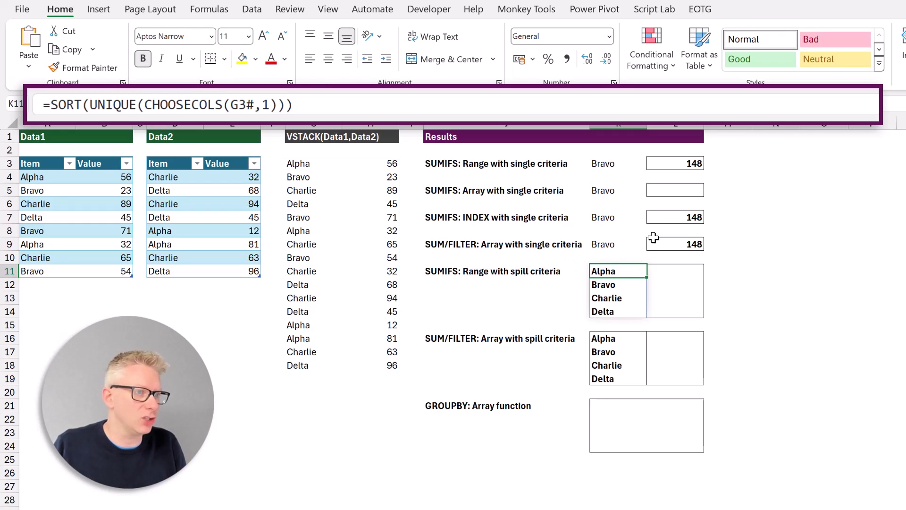
click(671, 216)
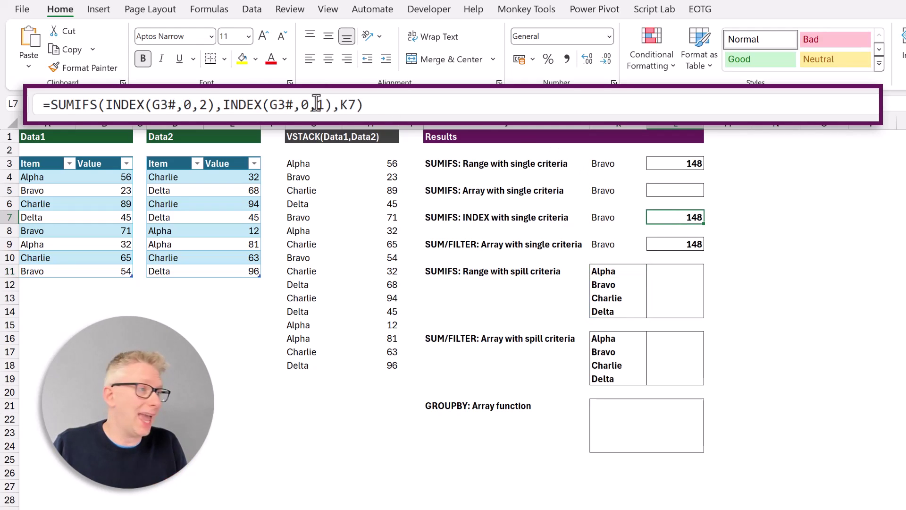
Paste the L7 SUMIFS/INDEX formula into L11 with criteria K11#, spilling 181, 148, 343, 254.
drag(380, 104, 39, 105)
key(ctrl+c)
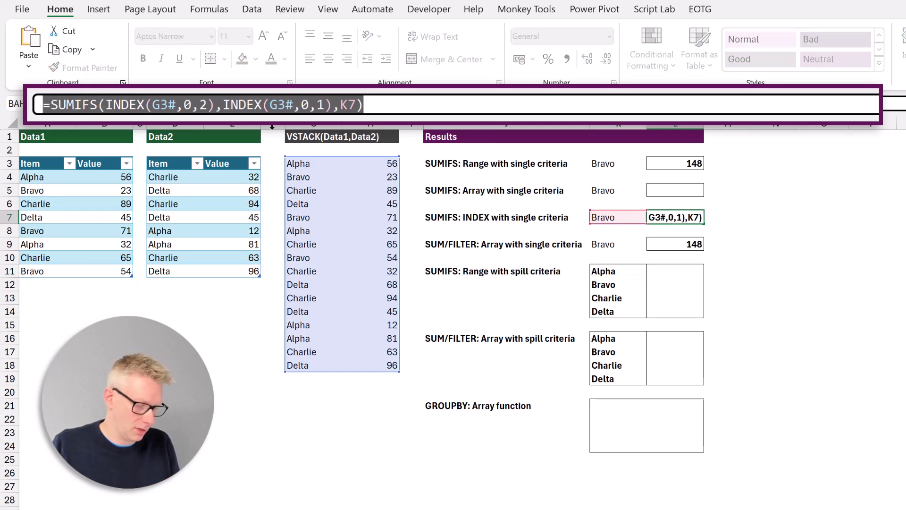
key(Escape)
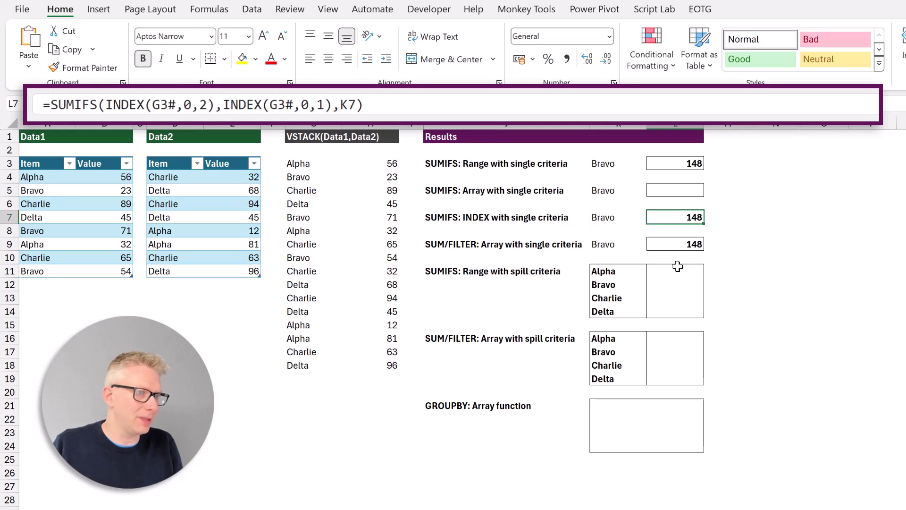
click(678, 267)
click(388, 104)
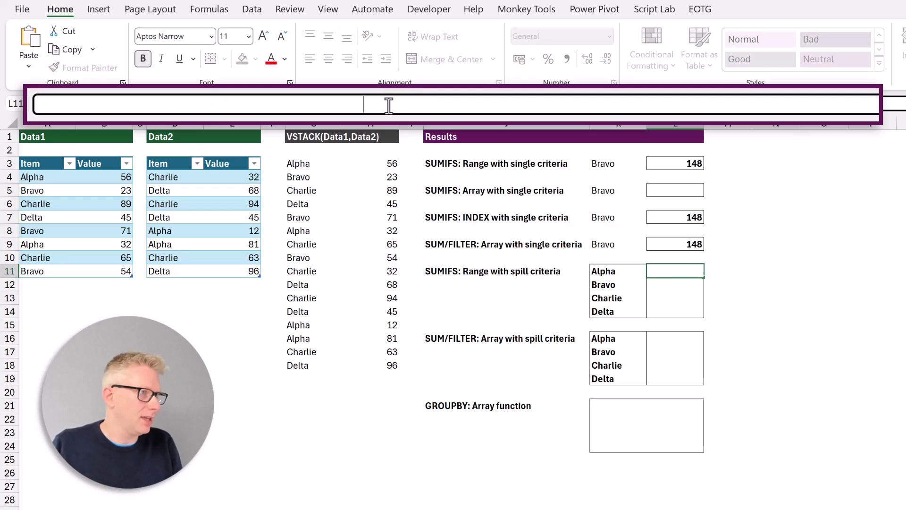
key(ctrl+v)
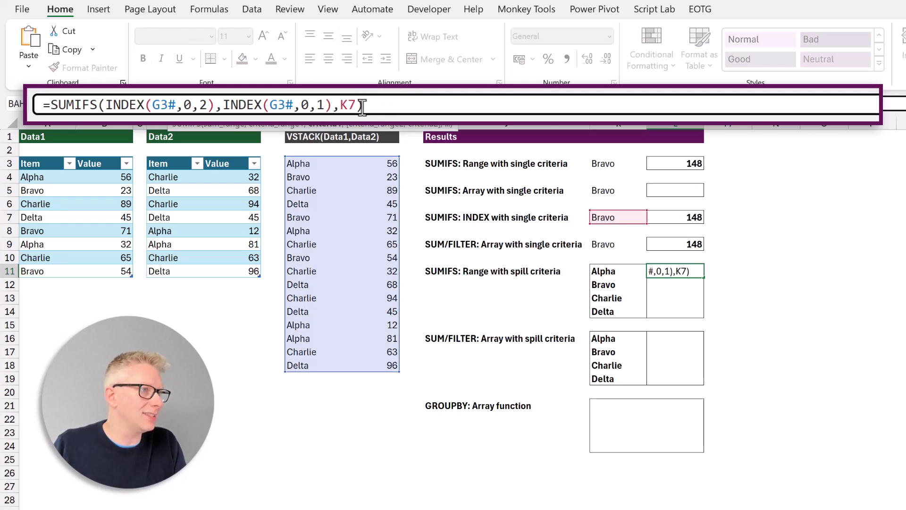
key(BackSpace)
key(BackSpace)
click(605, 267)
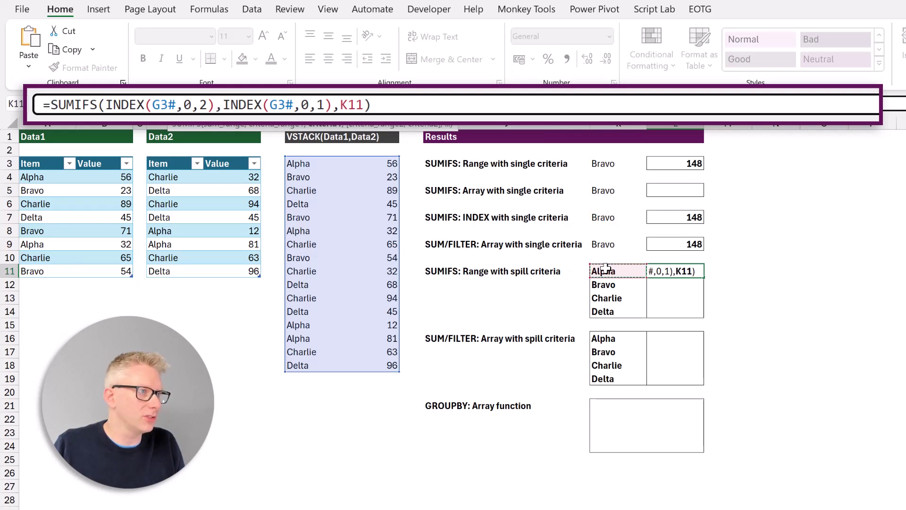
text(#)
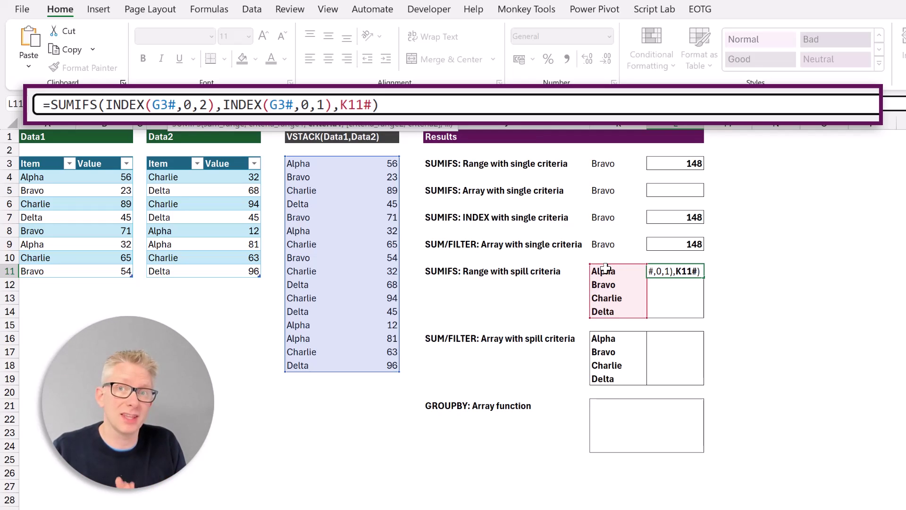
key(Return)
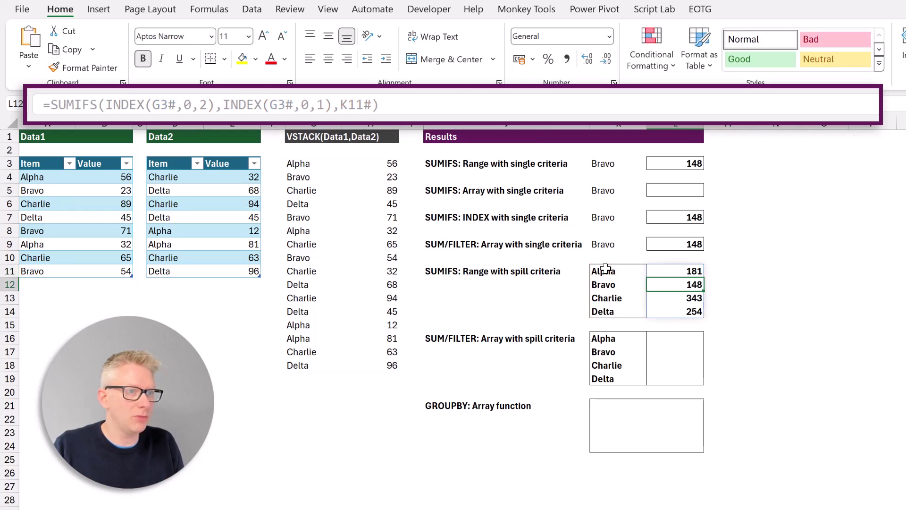
click(664, 272)
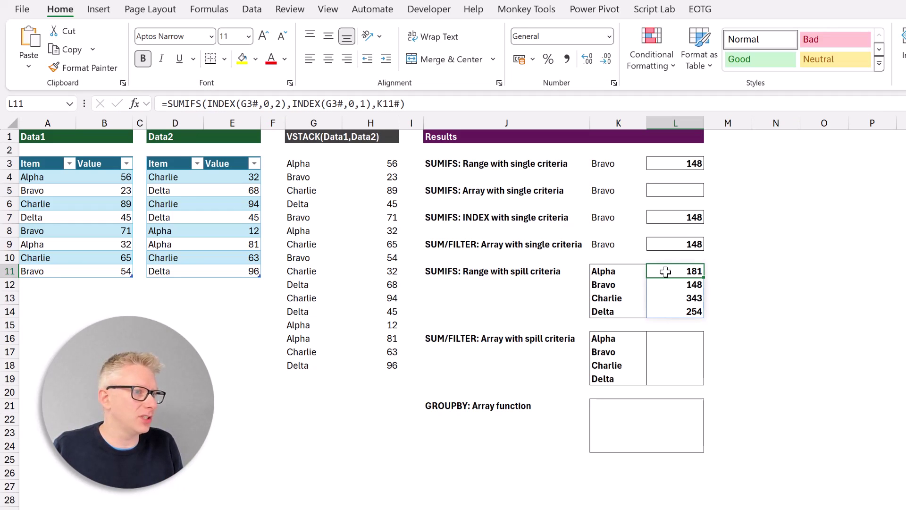
Preview the evaluated result of the Alpha–Delta item-list formula without changing it.
click(600, 334)
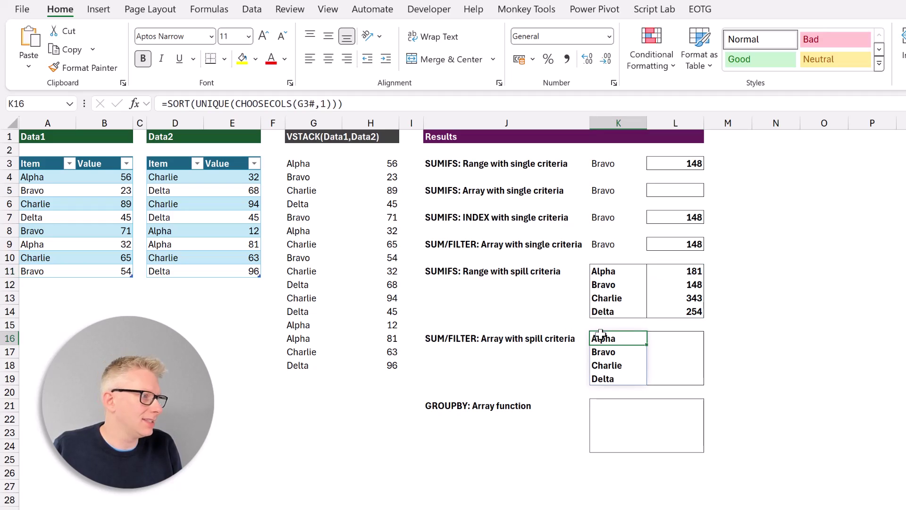
drag(343, 103, 165, 104)
drag(37, 103, 35, 103)
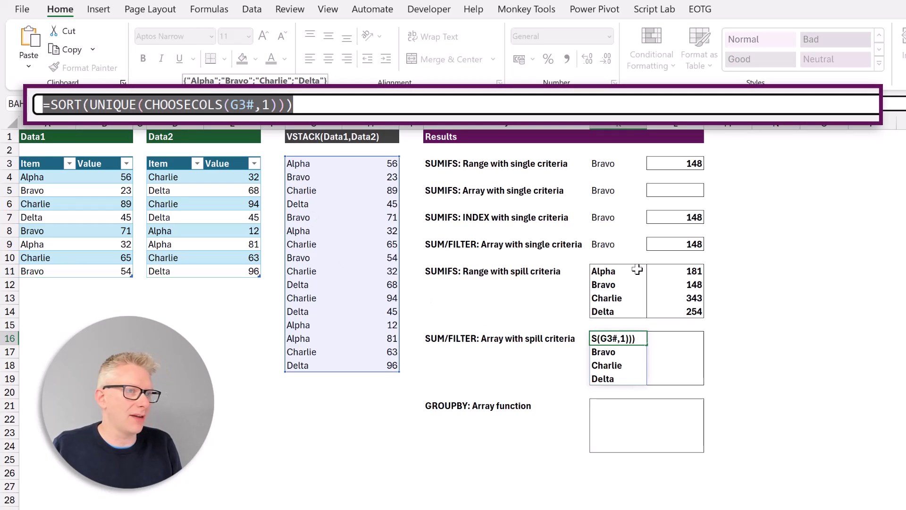
key(Escape)
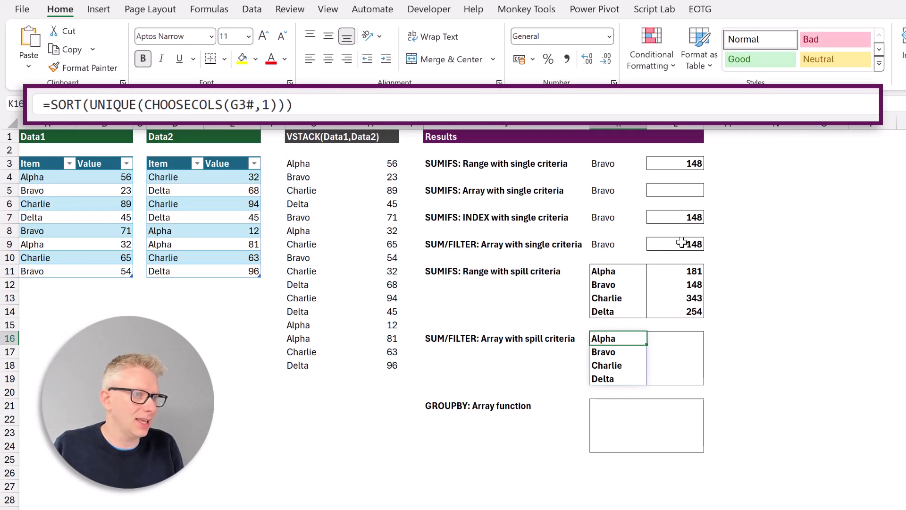
Copy L9's SUM/FILTER formula into L16 with criteria K16#, which returns #N/A.
click(682, 242)
drag(724, 108, 28, 104)
key(ctrl+c)
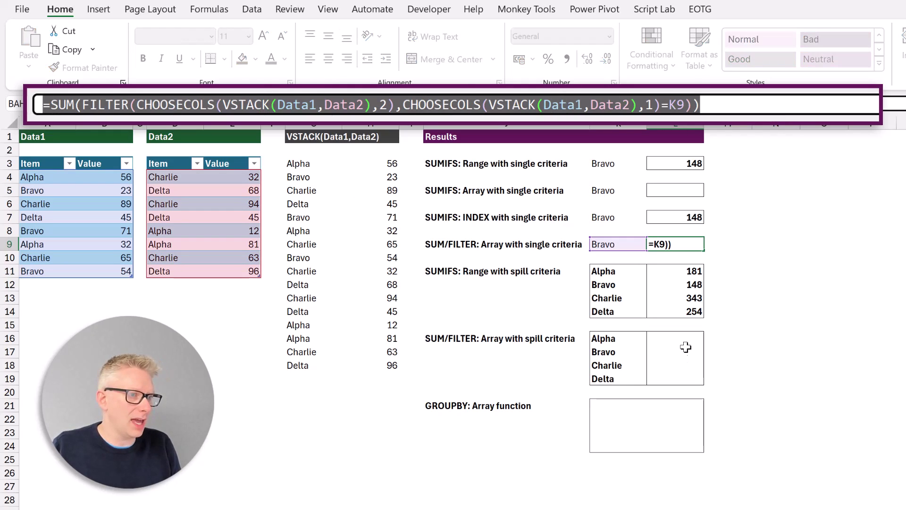
key(Escape)
click(684, 339)
click(293, 103)
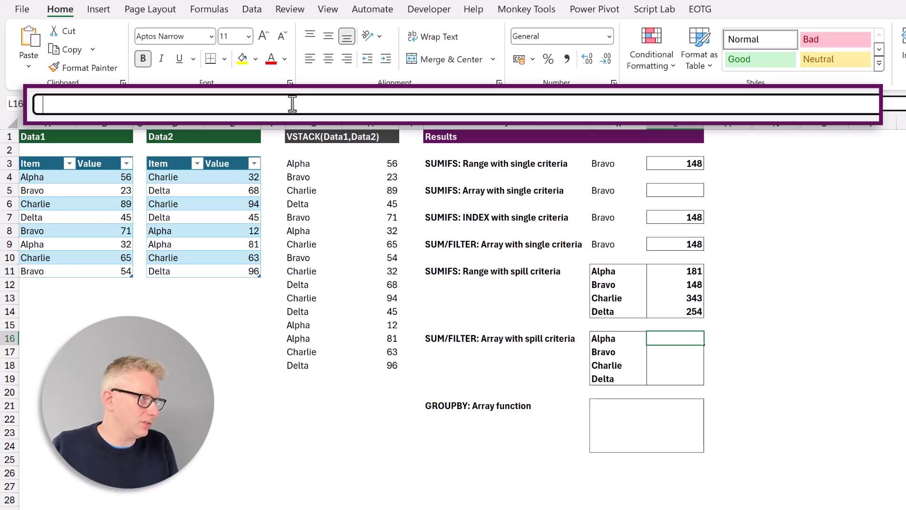
key(ctrl+v)
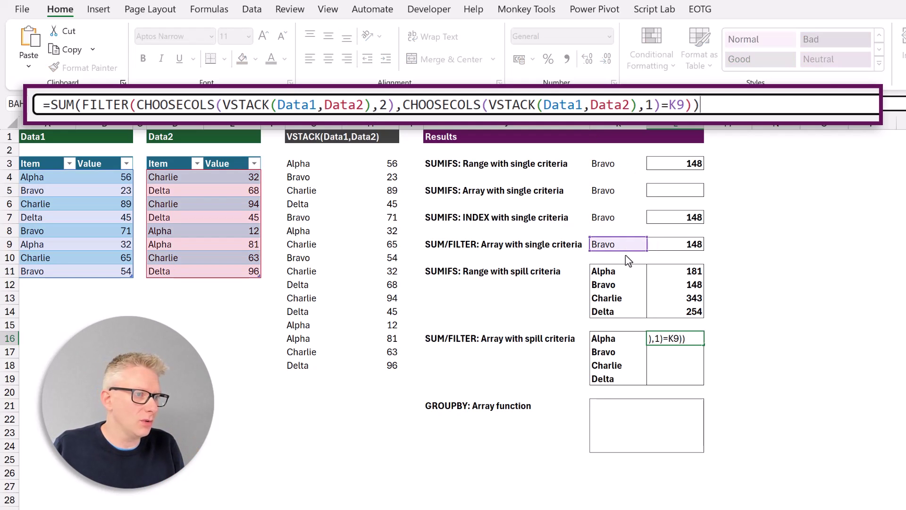
drag(625, 254, 621, 337)
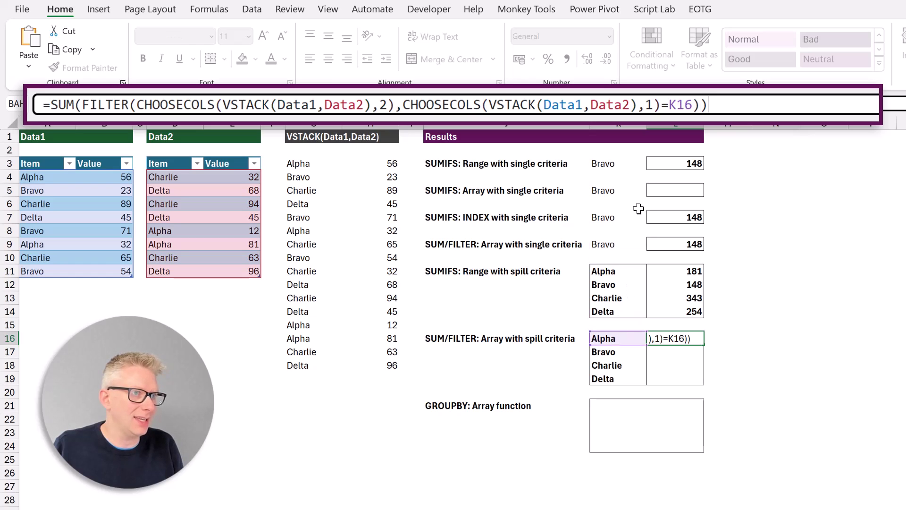
click(692, 105)
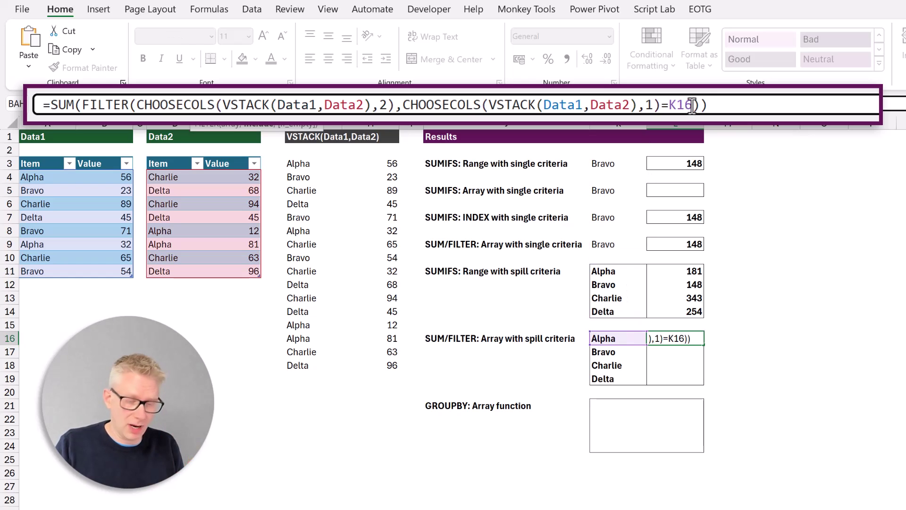
text(#)
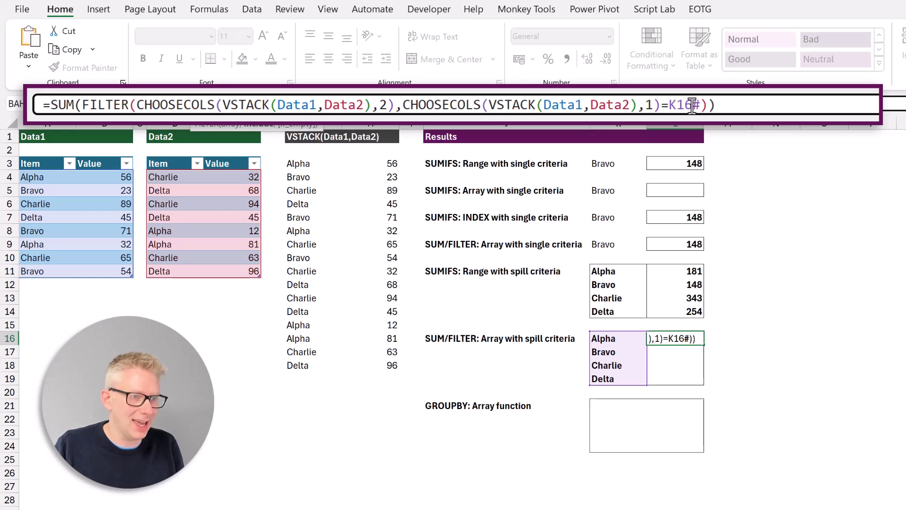
key(Return)
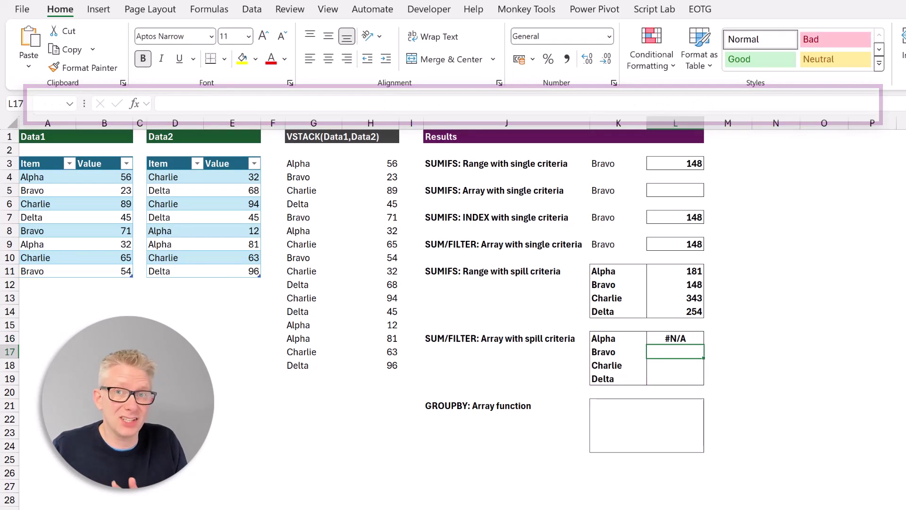
click(683, 336)
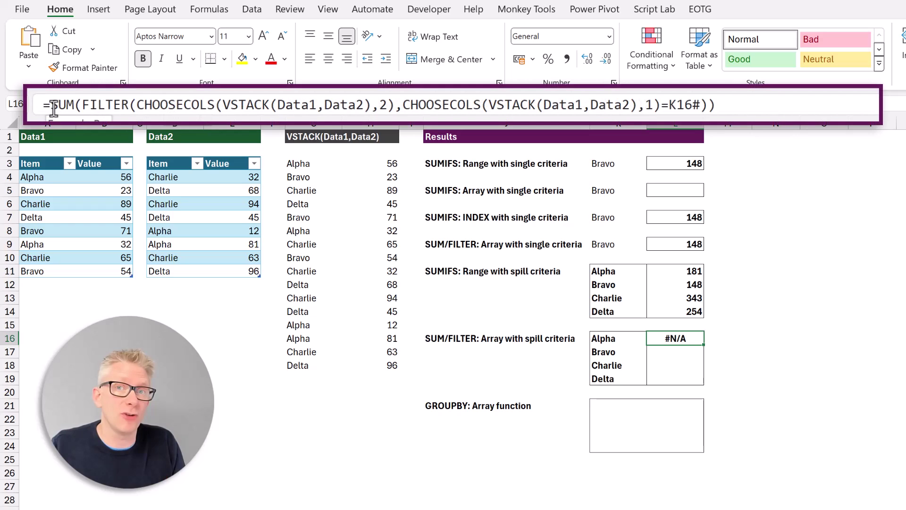
Wrap L16's SUM/FILTER in BYROW(K16#,LAMBDA(r,...)) with r as criteria, spilling 181, 148, 343, 254.
click(54, 108)
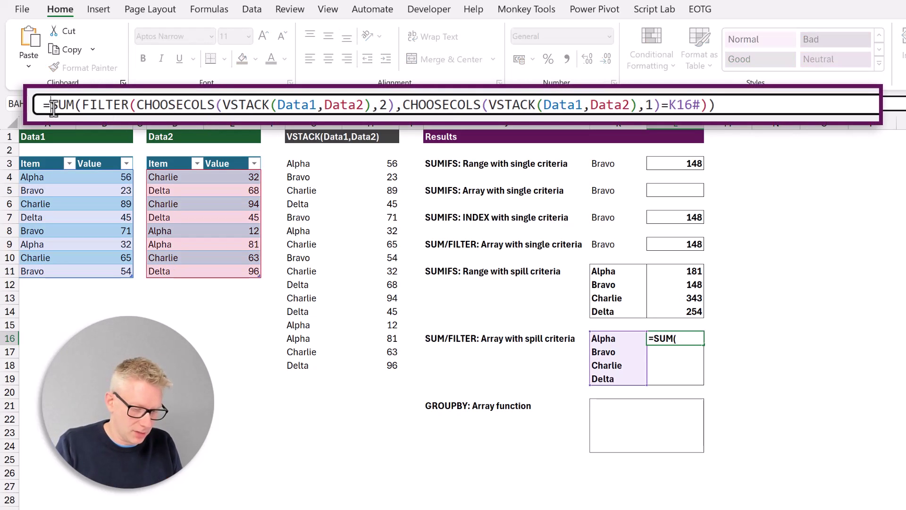
text(BYROW()
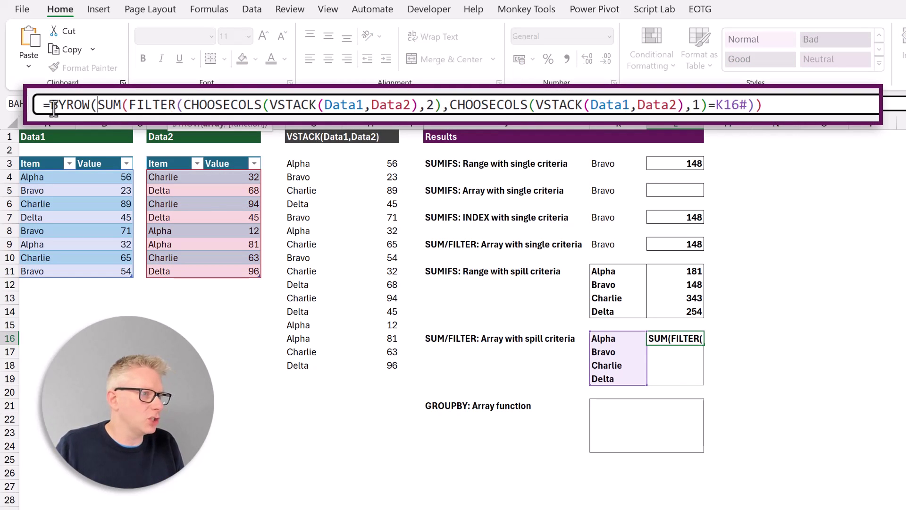
click(604, 338)
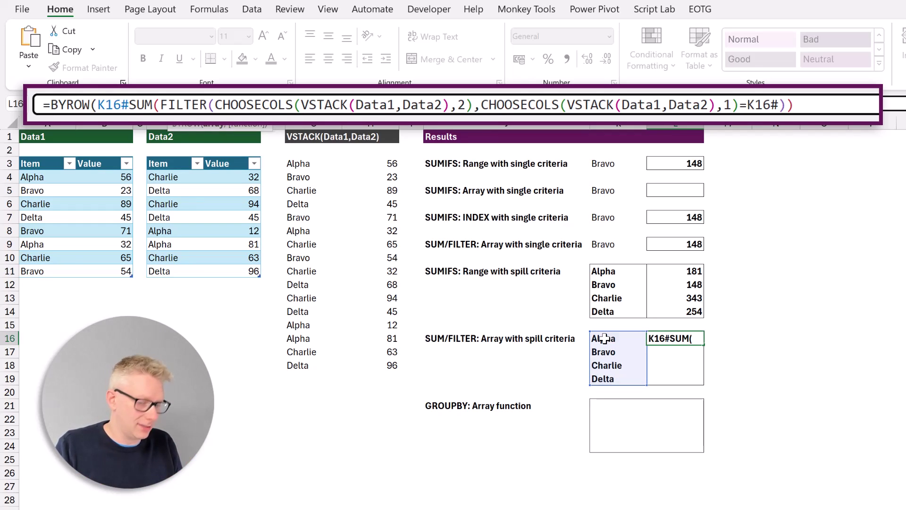
text(,L)
text(AMBDA)
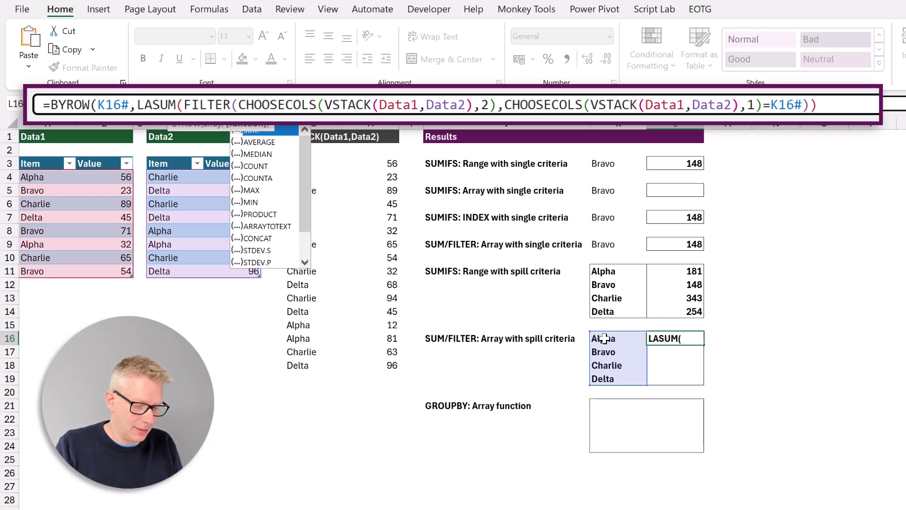
text(()
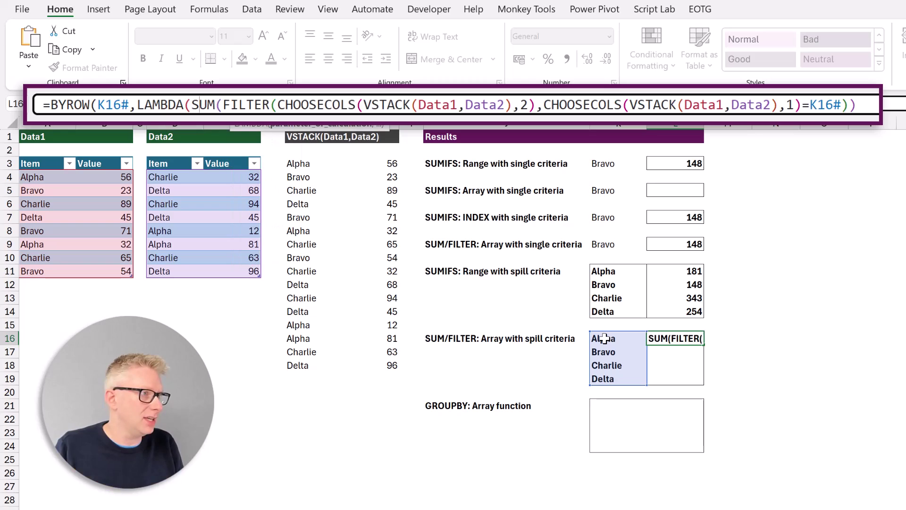
text(r,)
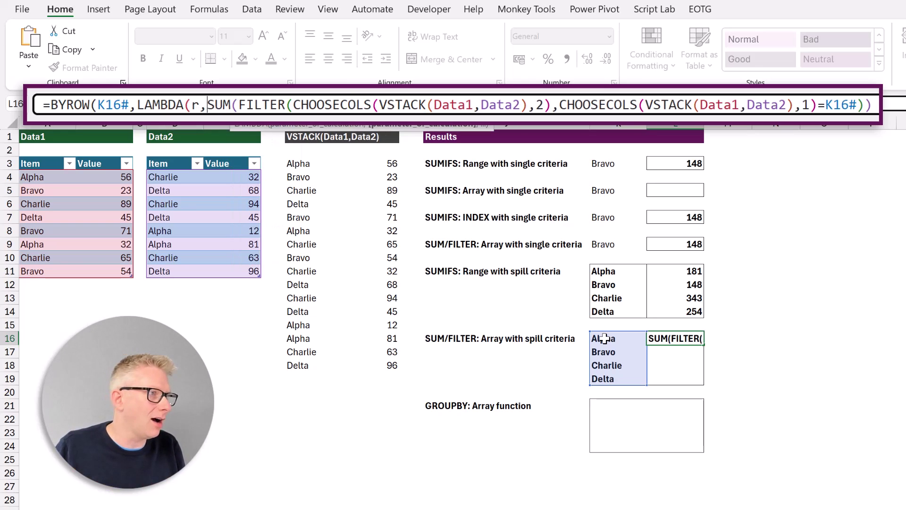
drag(826, 104, 857, 104)
text(r)
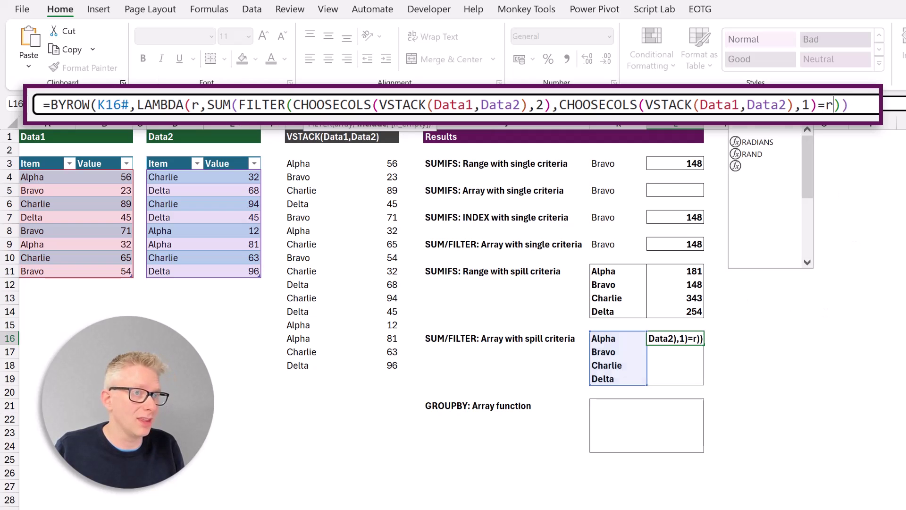
key(End)
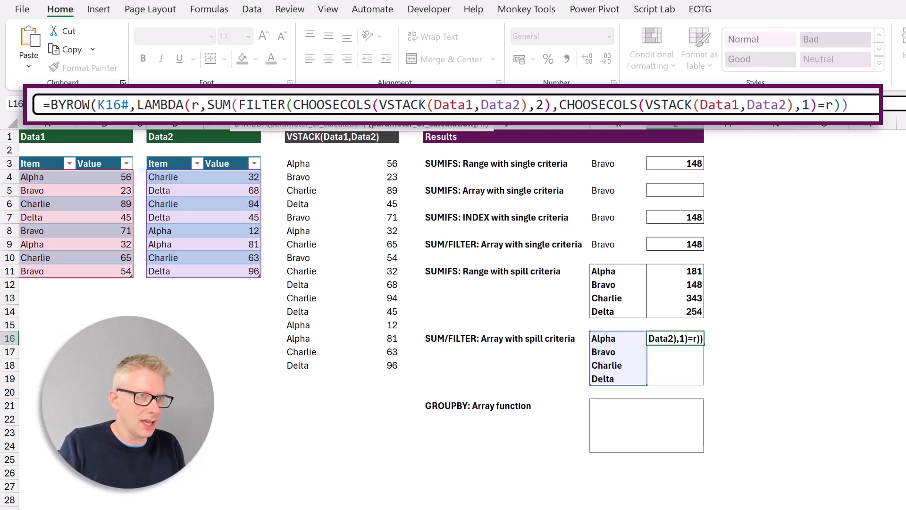
text()))
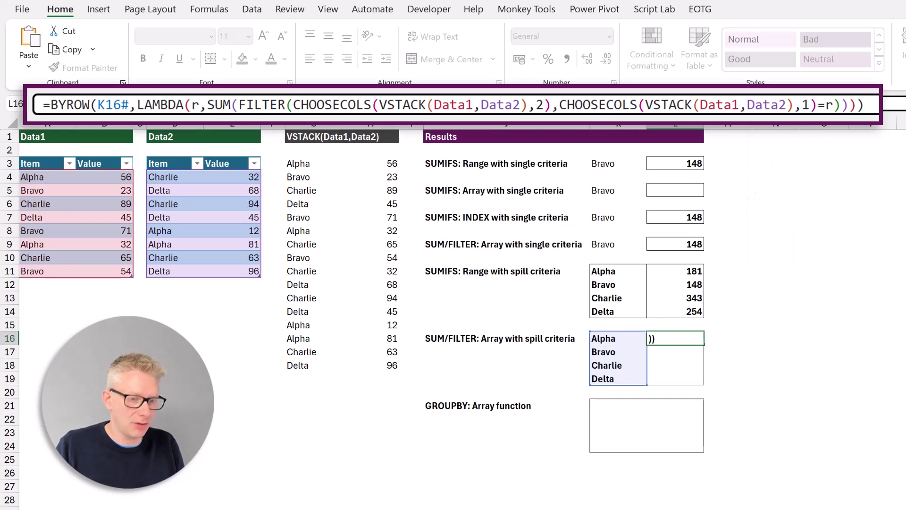
key(Return)
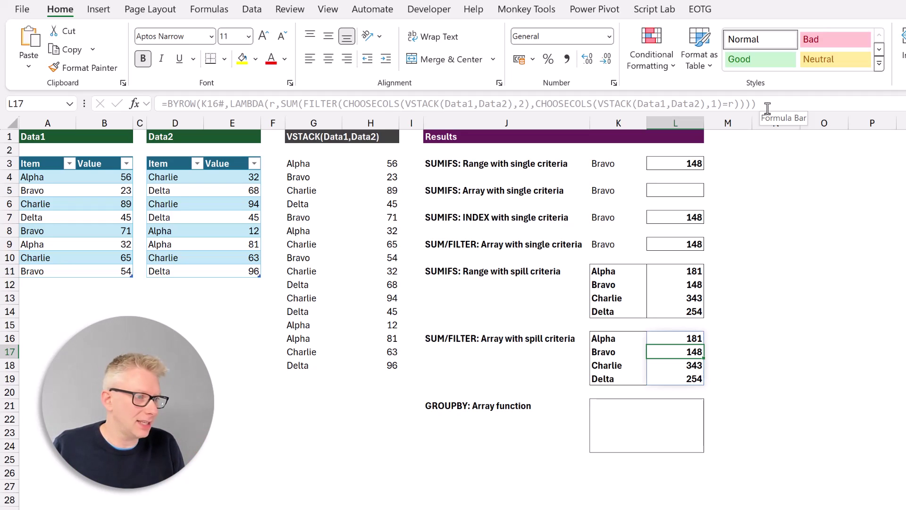
Enter =GROUPBY(CHOOSECOLS(G3#,1),CHOOSECOLS(G3#,2),SUM) in K21 to total items, with Total 926.
click(608, 407)
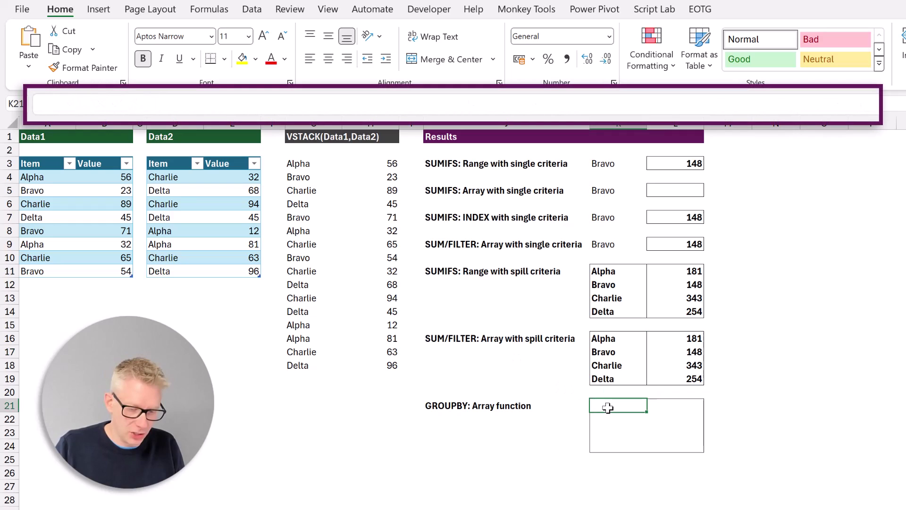
text(=GROU)
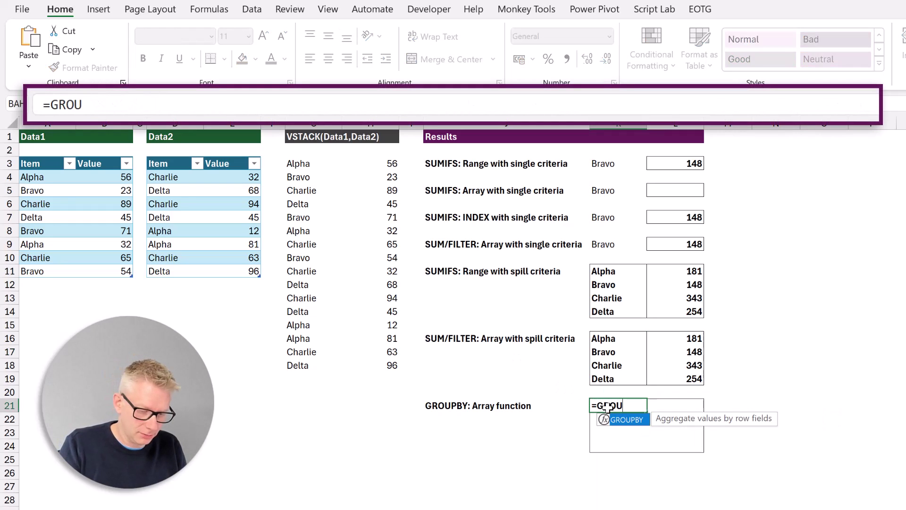
text(PBY()
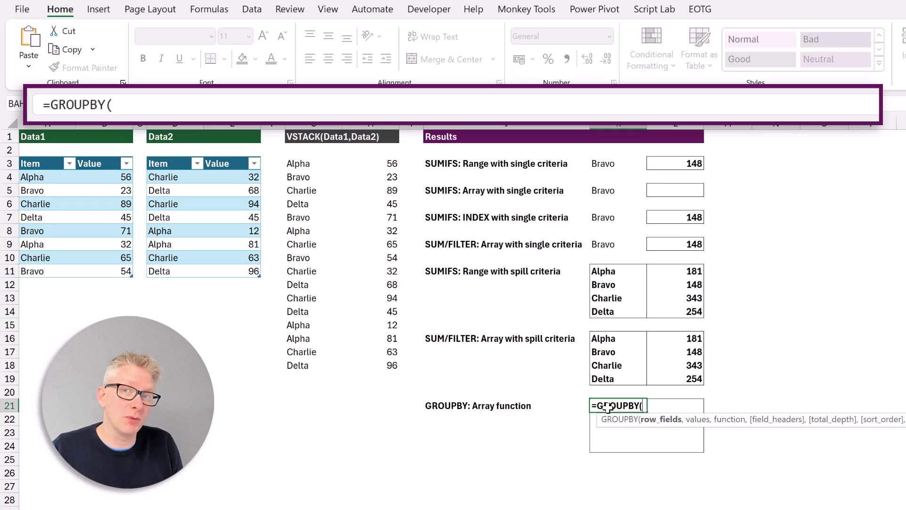
text(CHOOSEC)
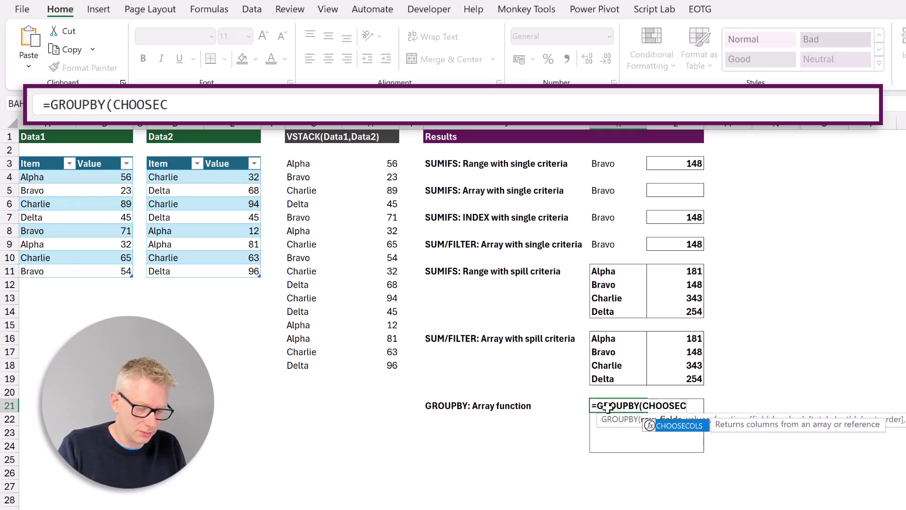
key(Tab)
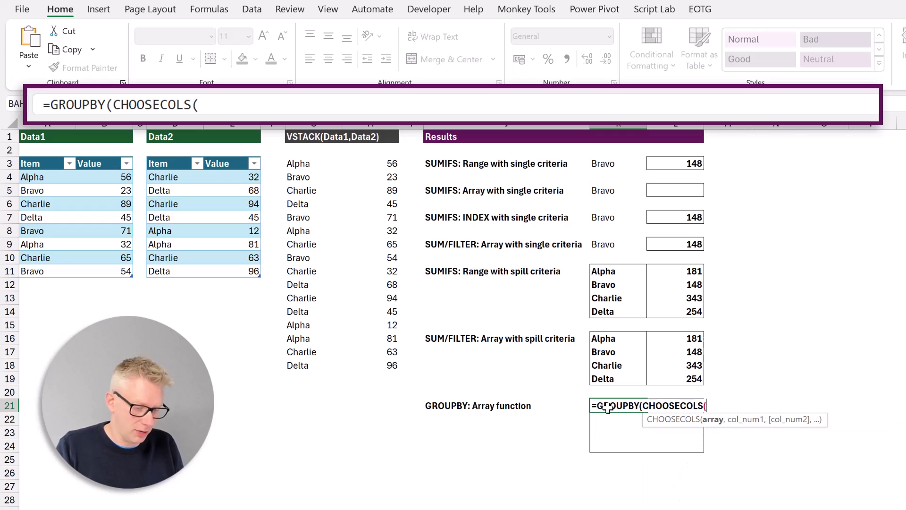
text(G3#)
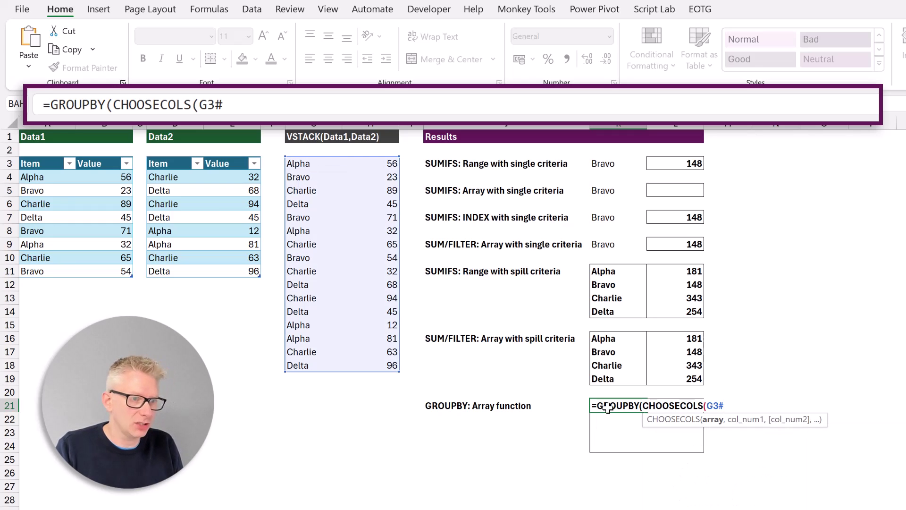
text(,)
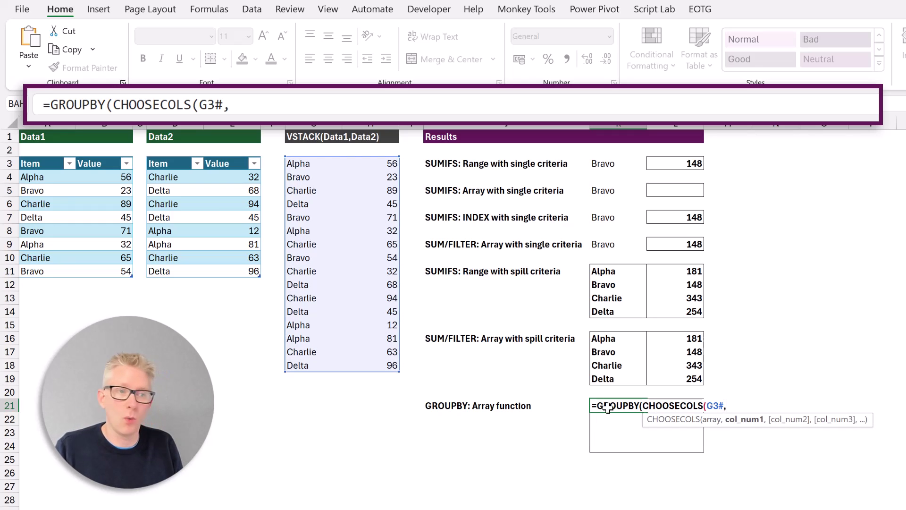
text(1),)
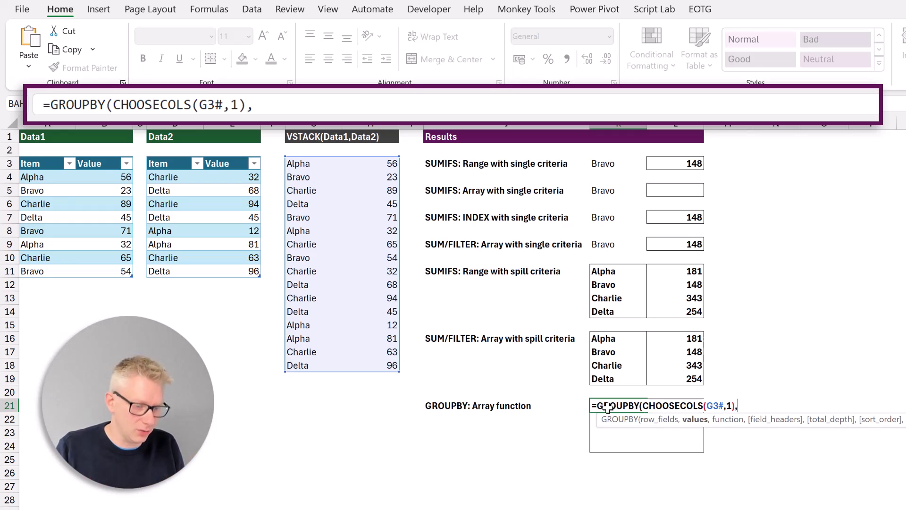
text(CHOOSECOLS)
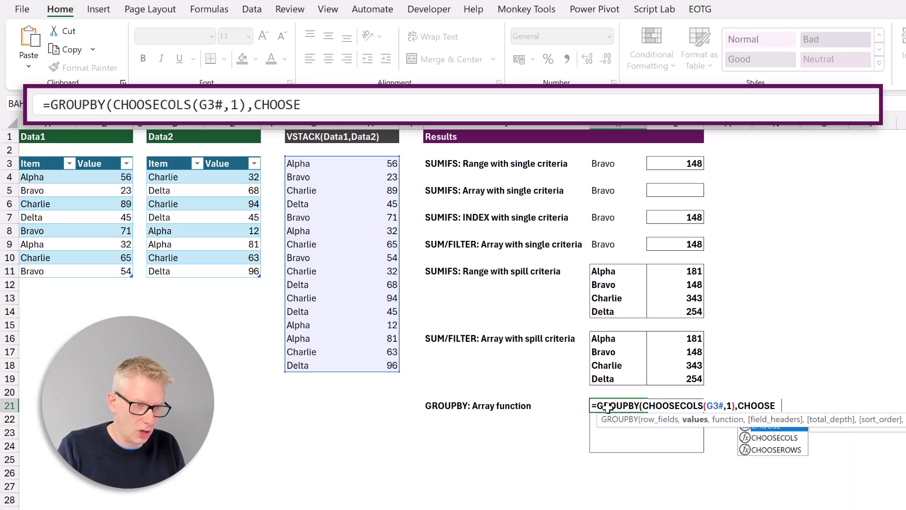
text(()
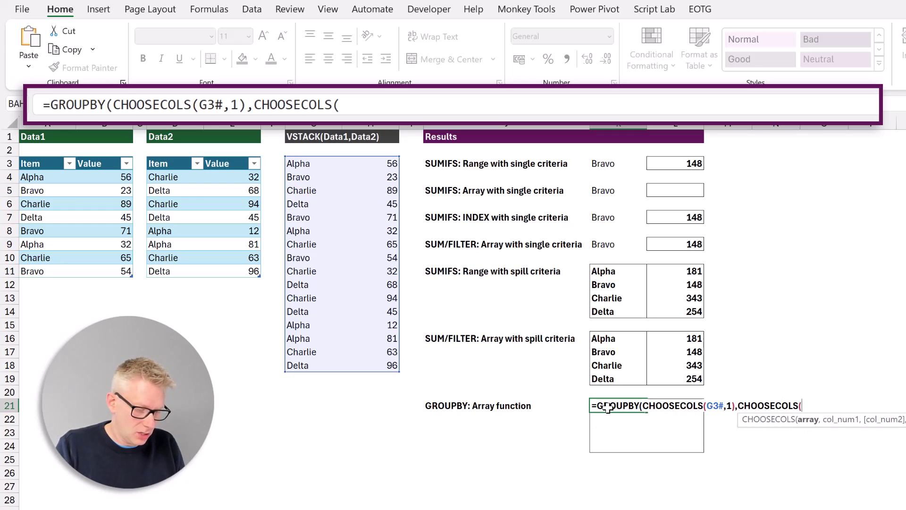
text(G3#)
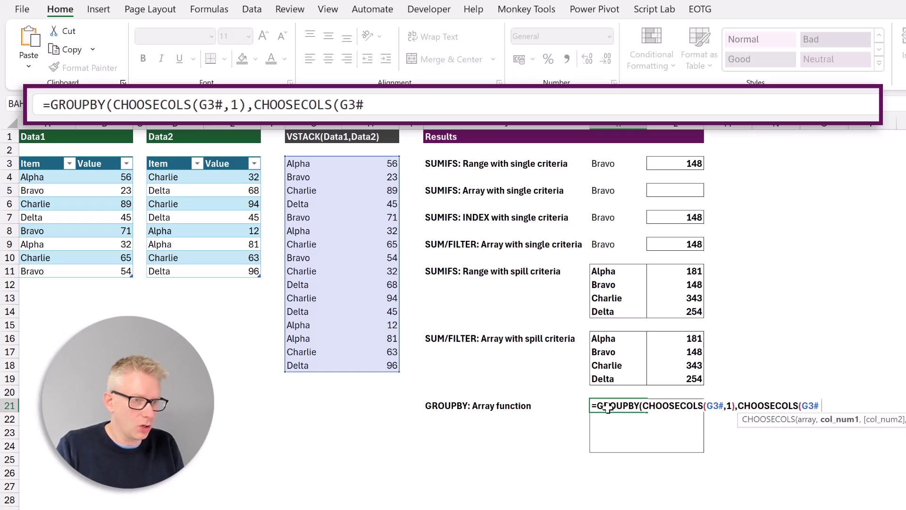
text(,2)
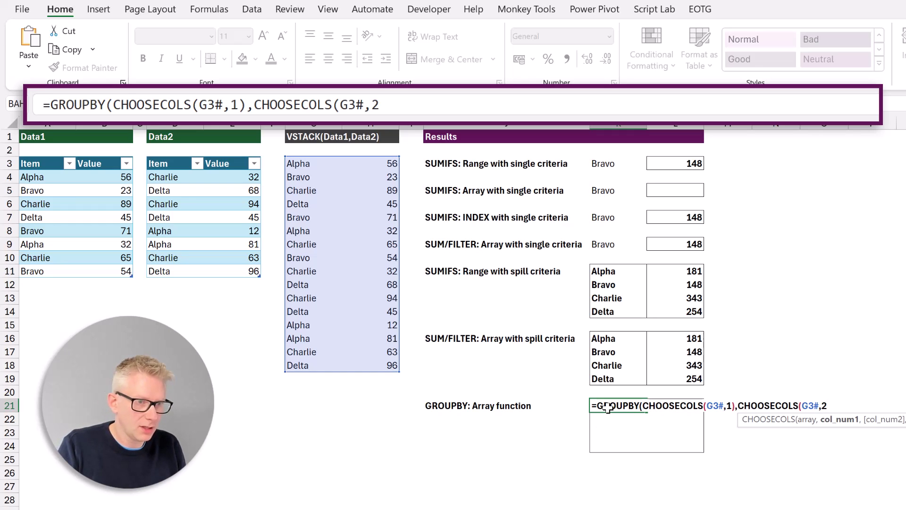
text())
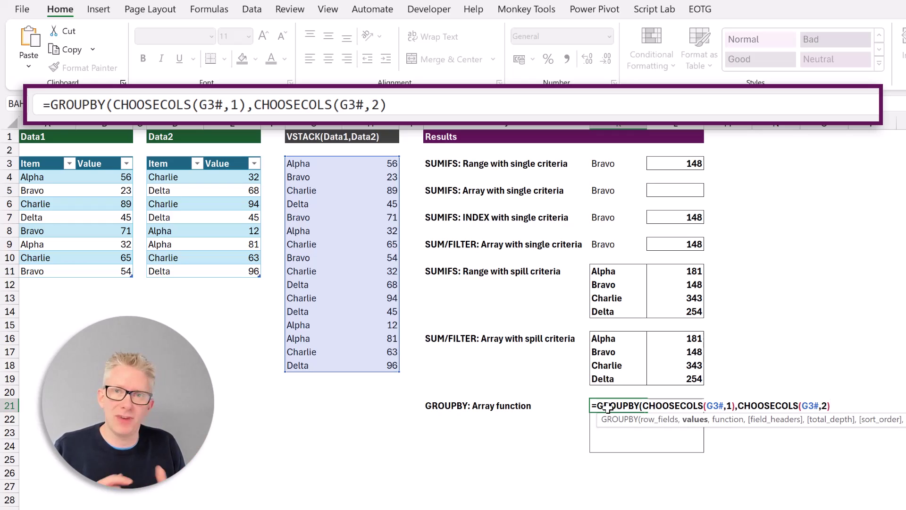
text(,)
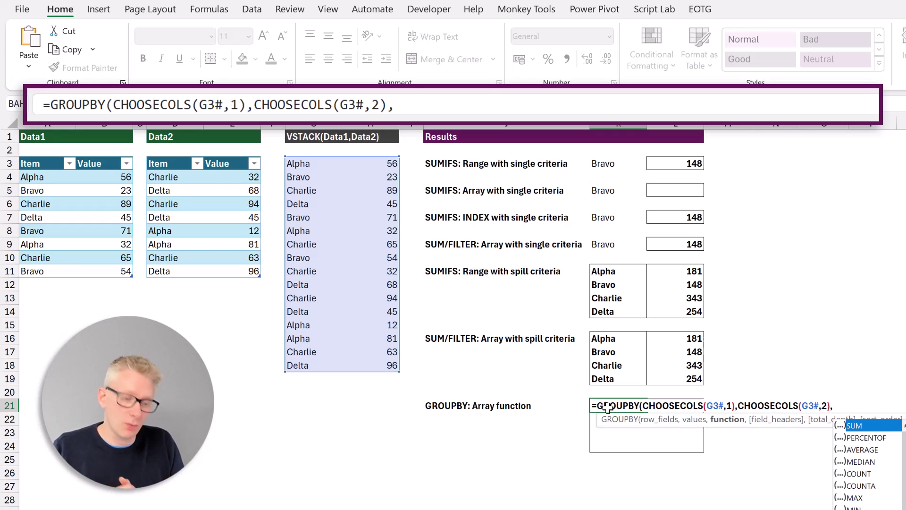
text(SUM)
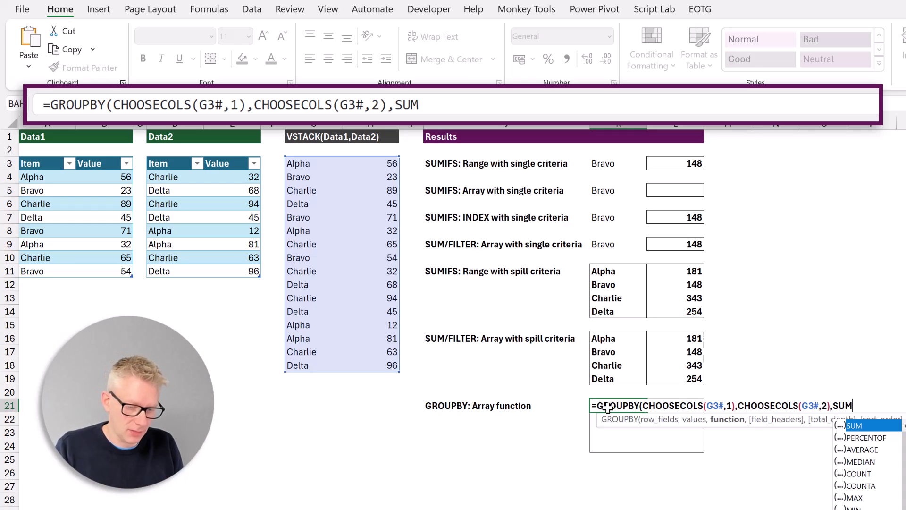
text())
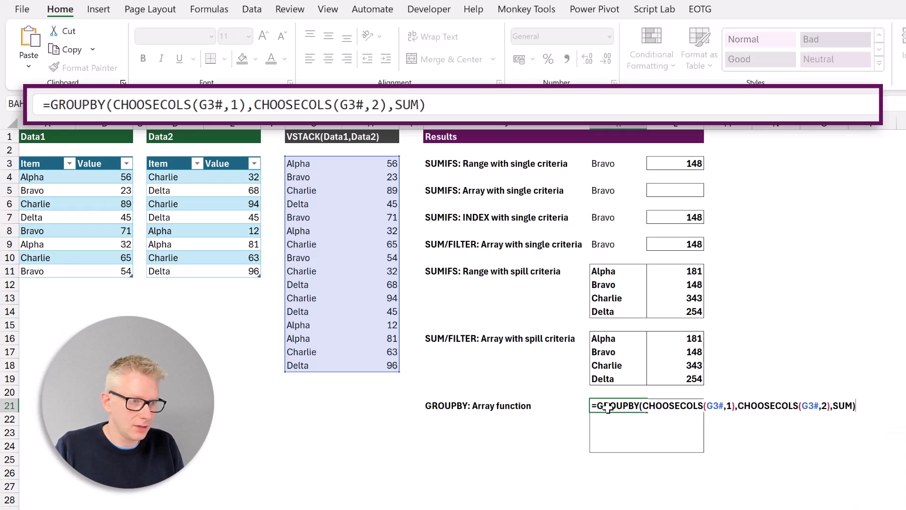
key(Return)
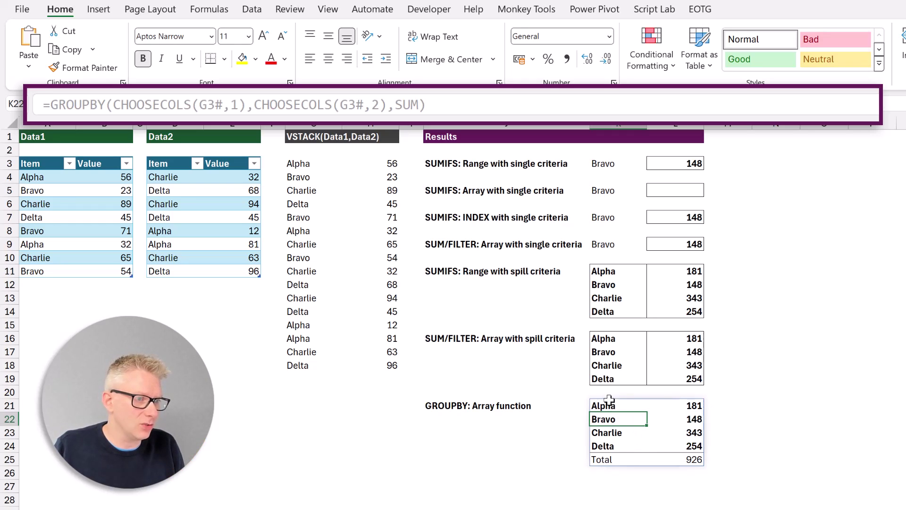
Add ,0,0 after SUM in K21's GROUPBY so only totals 181, 148, 343, 254 remain.
drag(609, 404, 608, 444)
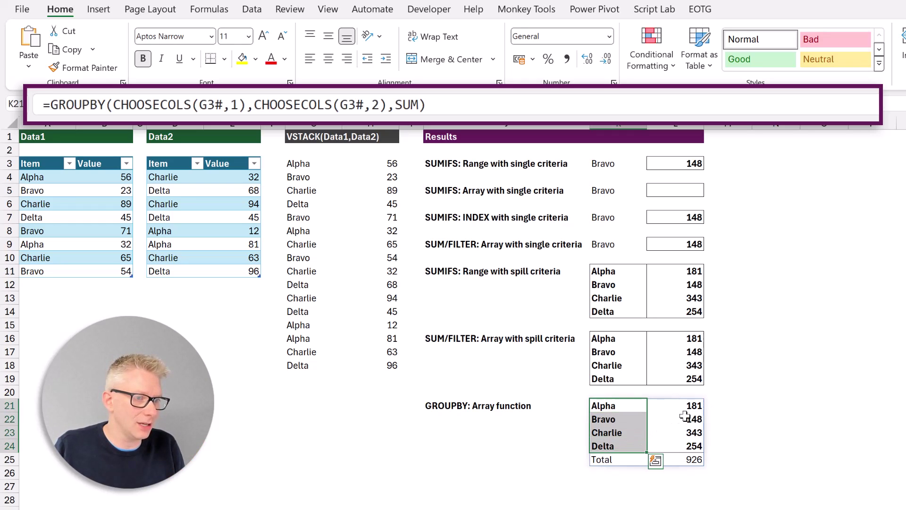
drag(691, 404, 692, 447)
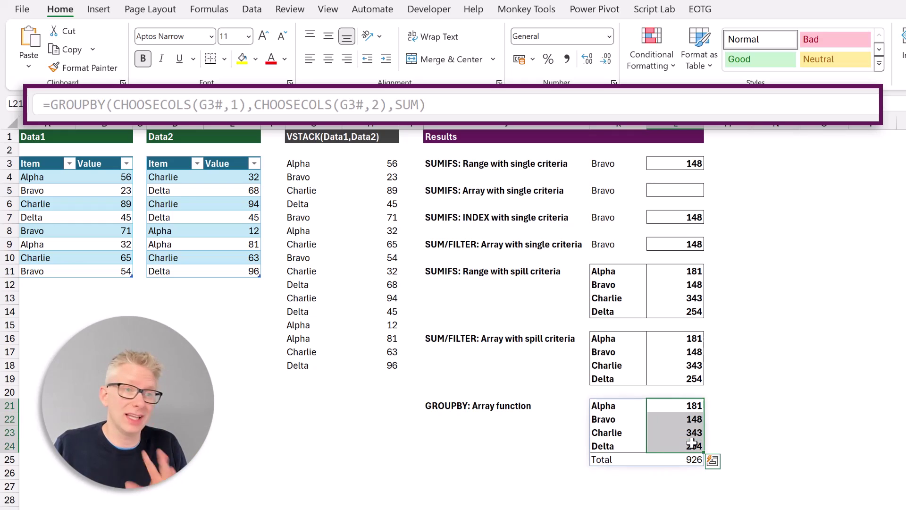
click(604, 404)
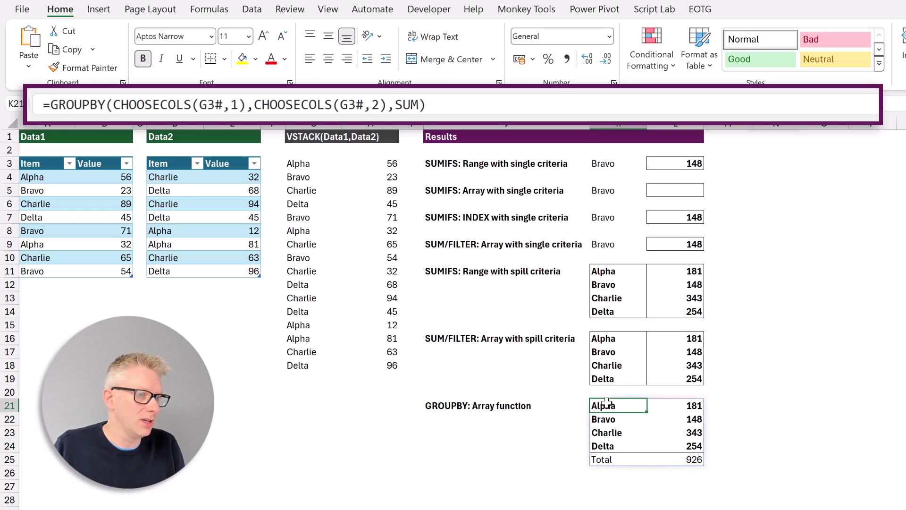
click(419, 105)
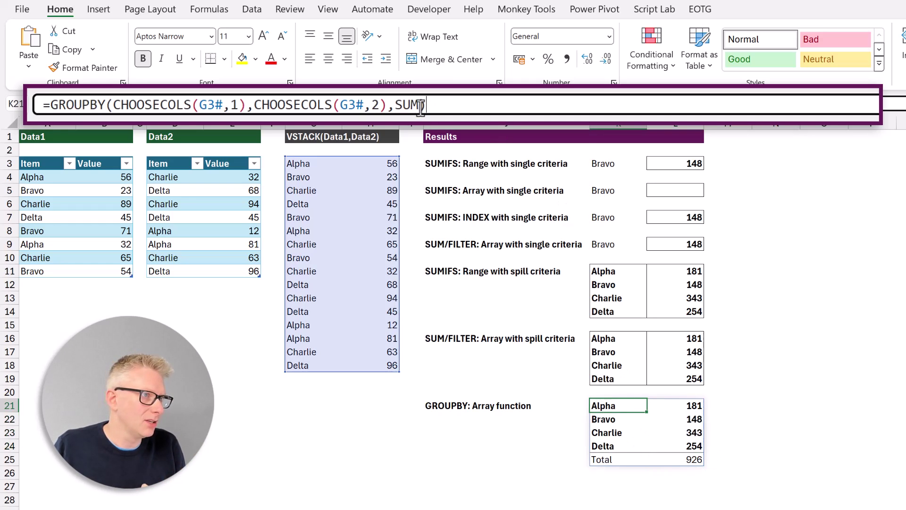
text(,)
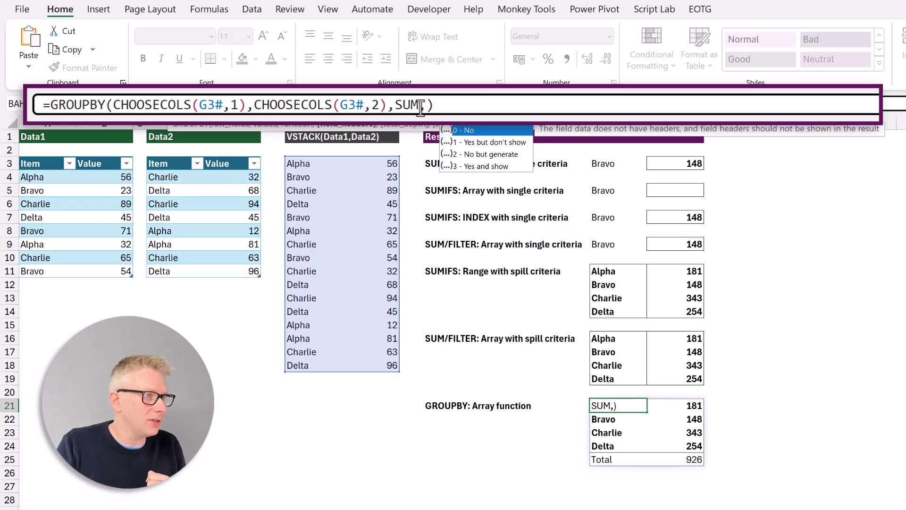
text(0)
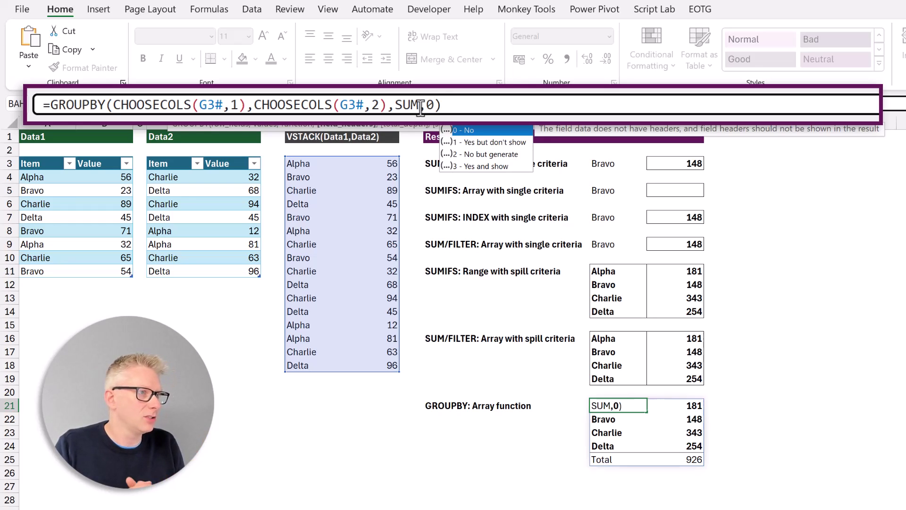
text(,)
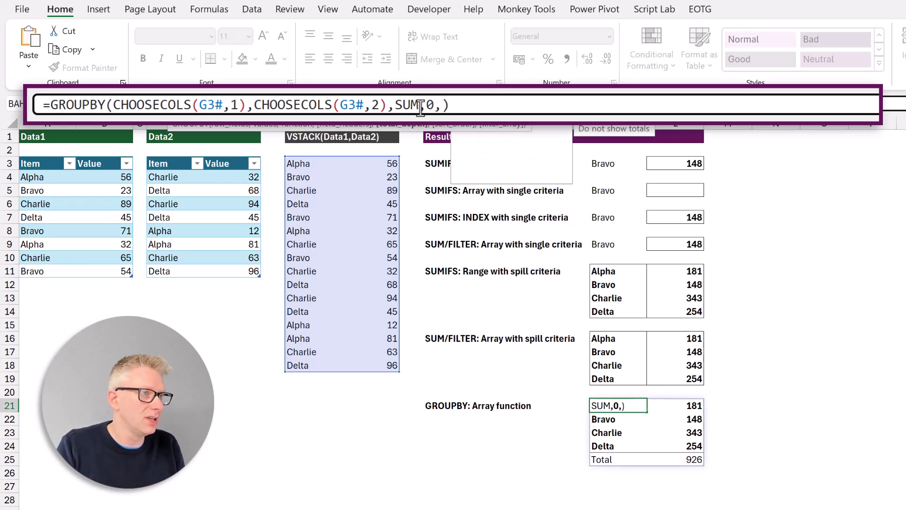
text(0)
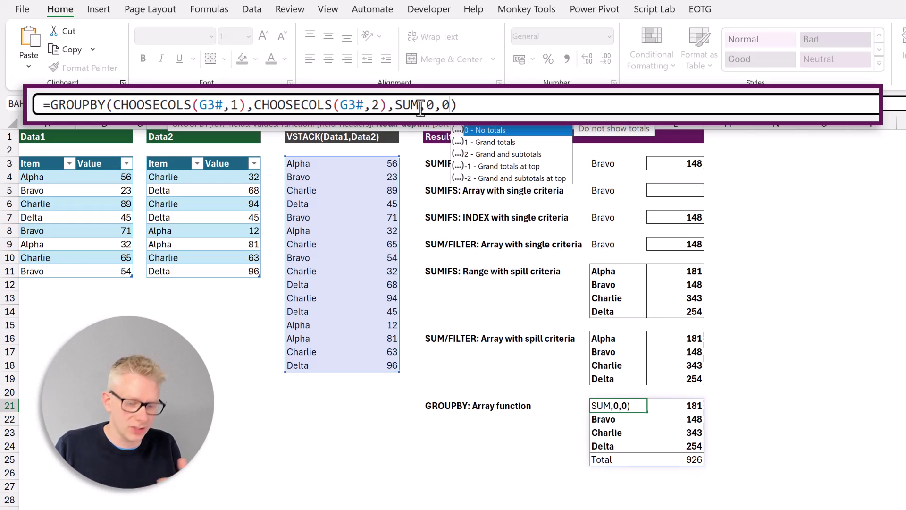
key(Return)
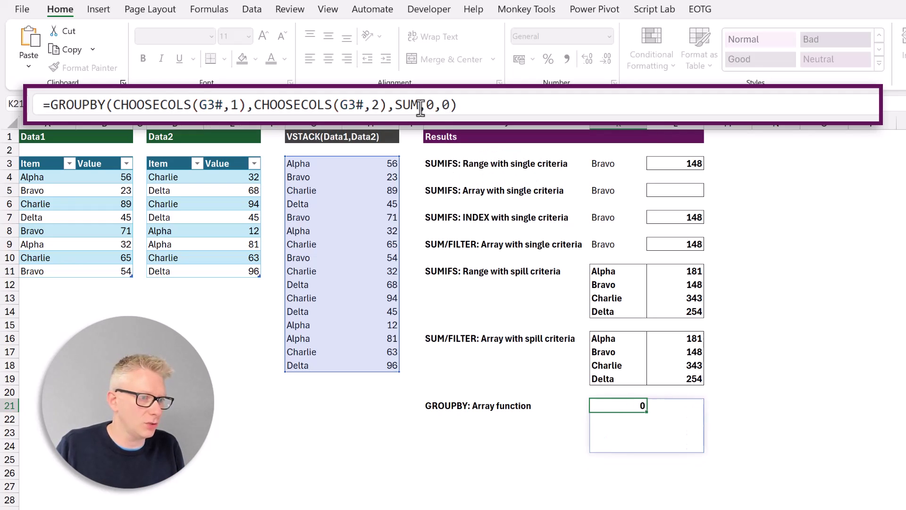
Copy the VSTACK(Data1,Data2) expression from G3's formula without changing it.
click(612, 406)
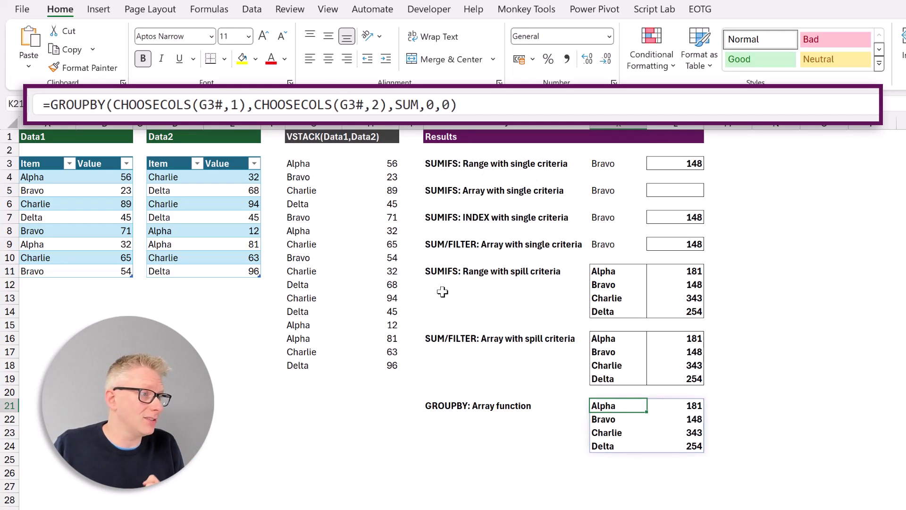
click(300, 165)
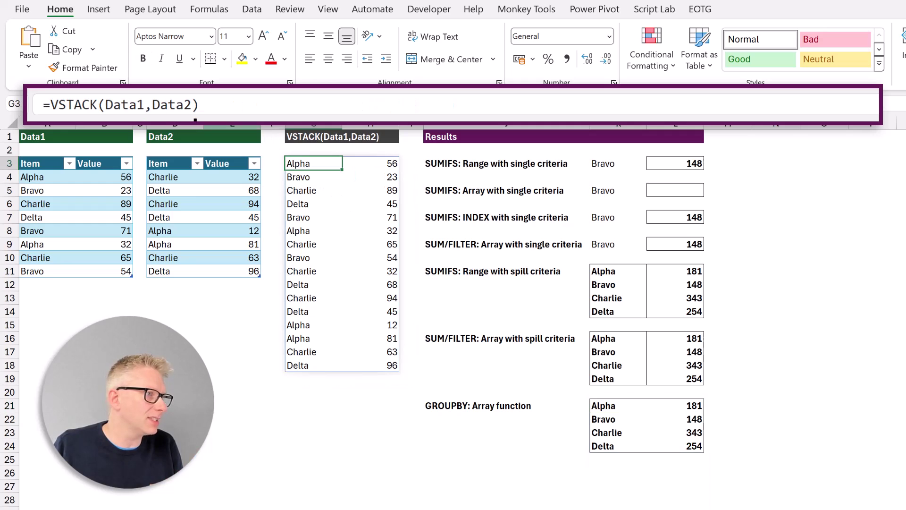
drag(199, 104, 51, 104)
key(ctrl+c)
key(Escape)
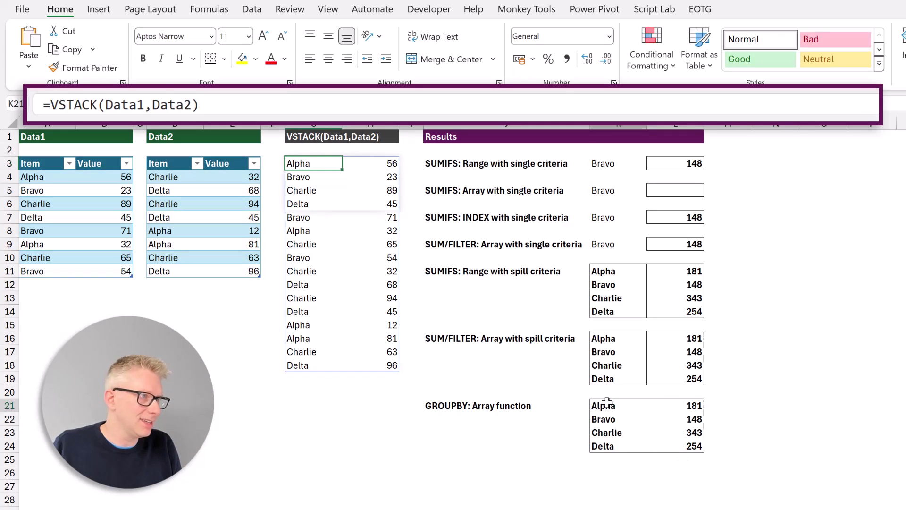
Replace both G3# references in K21's GROUPBY with VSTACK(Data1,Data2).
click(609, 406)
drag(224, 106, 199, 104)
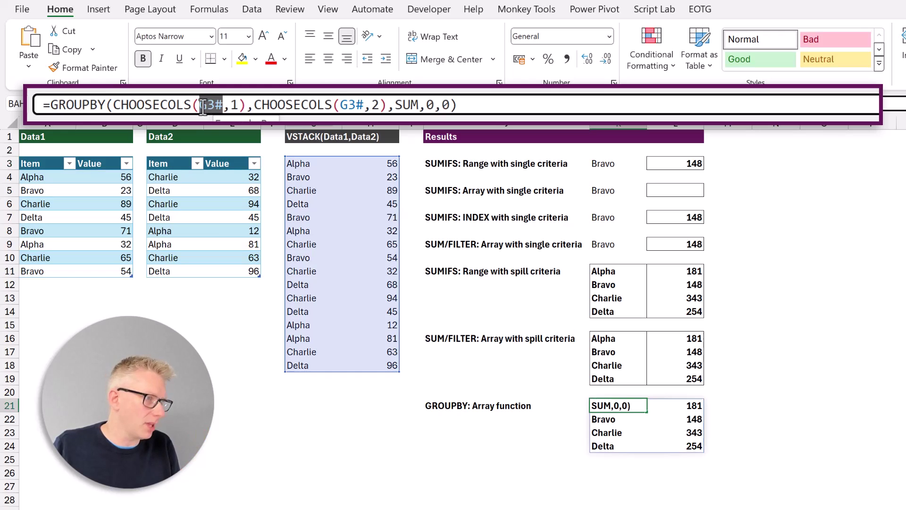
key(ctrl+v)
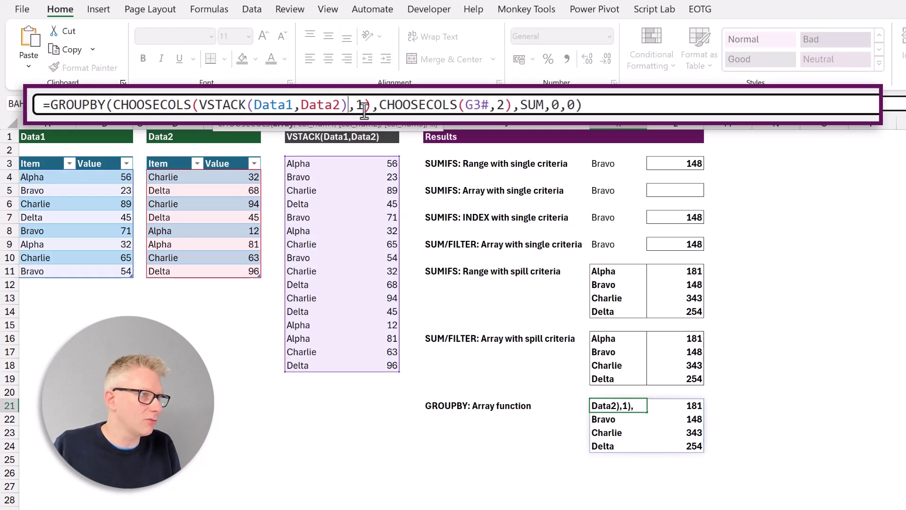
drag(470, 104, 489, 104)
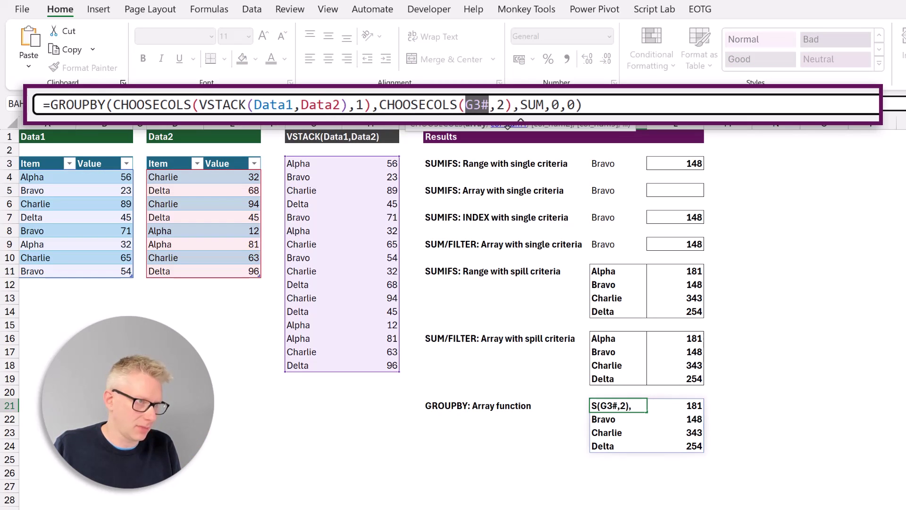
key(ctrl+v)
key(Return)
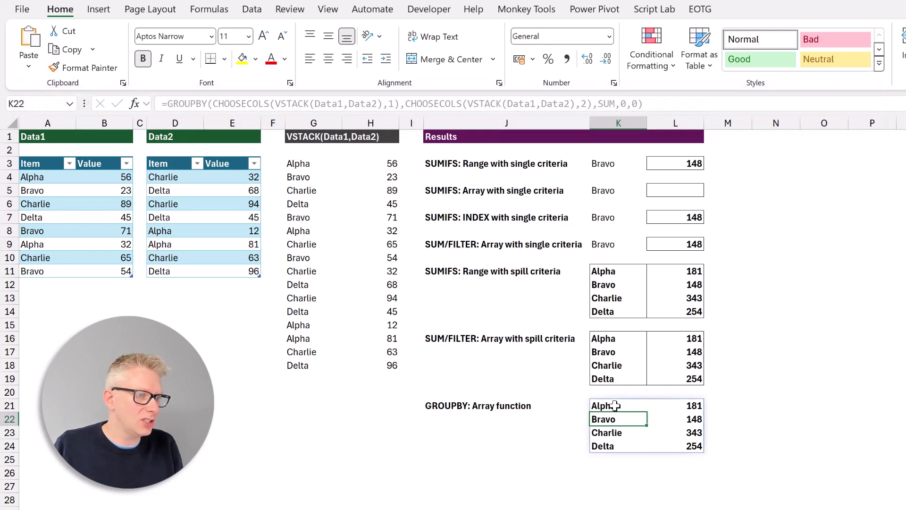
Edit K21's VSTACK-based GROUPBY formula in the cell to highlight the Data1 and Data2 tables.
double_click(613, 405)
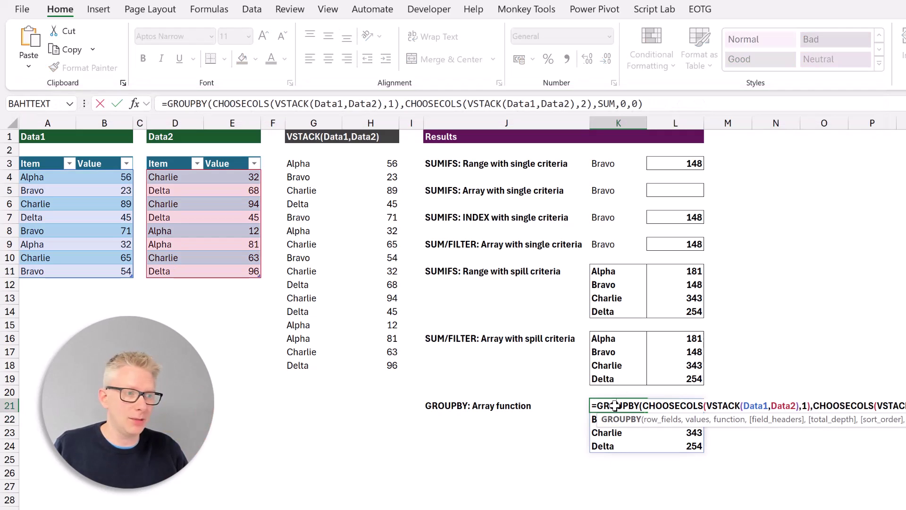